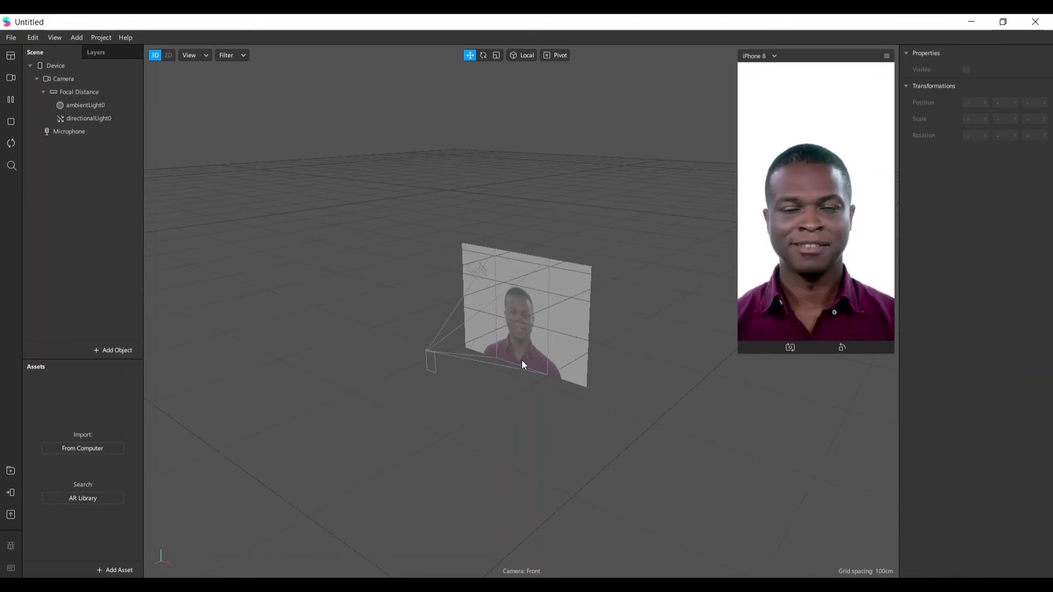
- Insert a Rectangle object into the scene
click(108, 351)
text(rectangle)
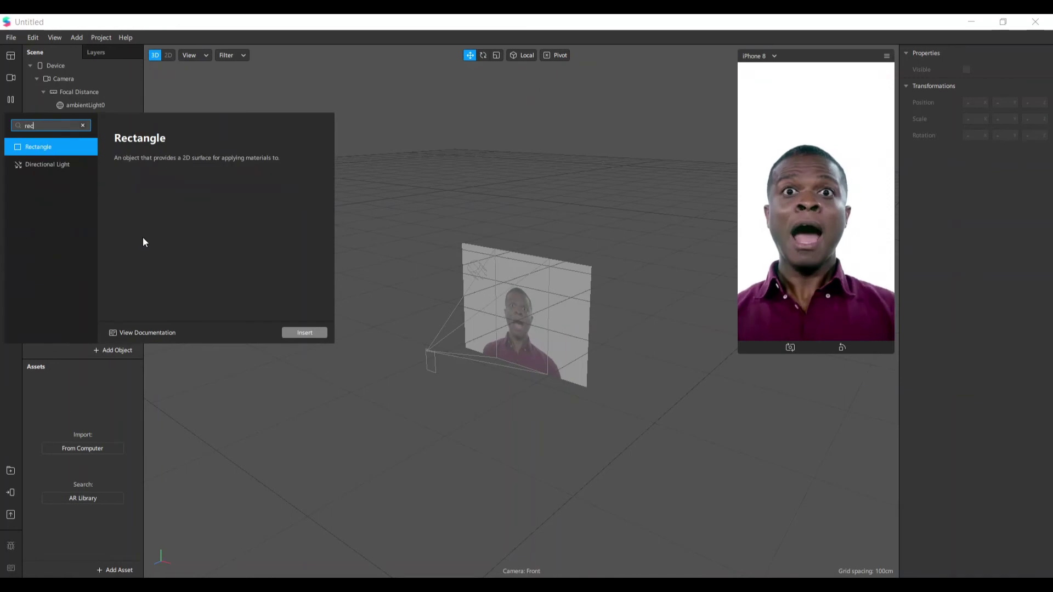
key(Escape)
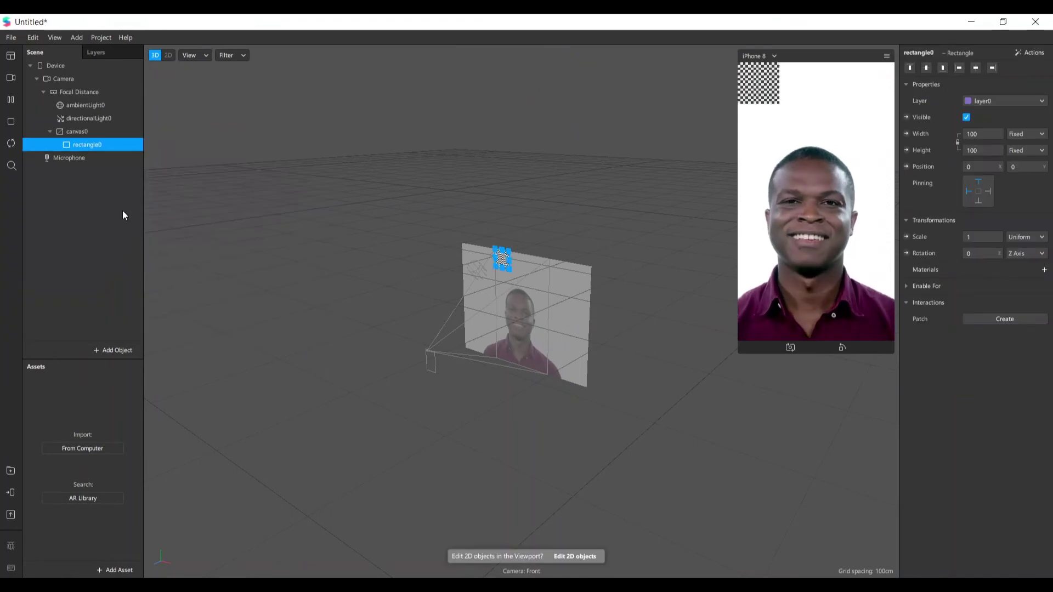
- Set rectangle0's width and height to Fill (100% relative) and give it material0
click(975, 133)
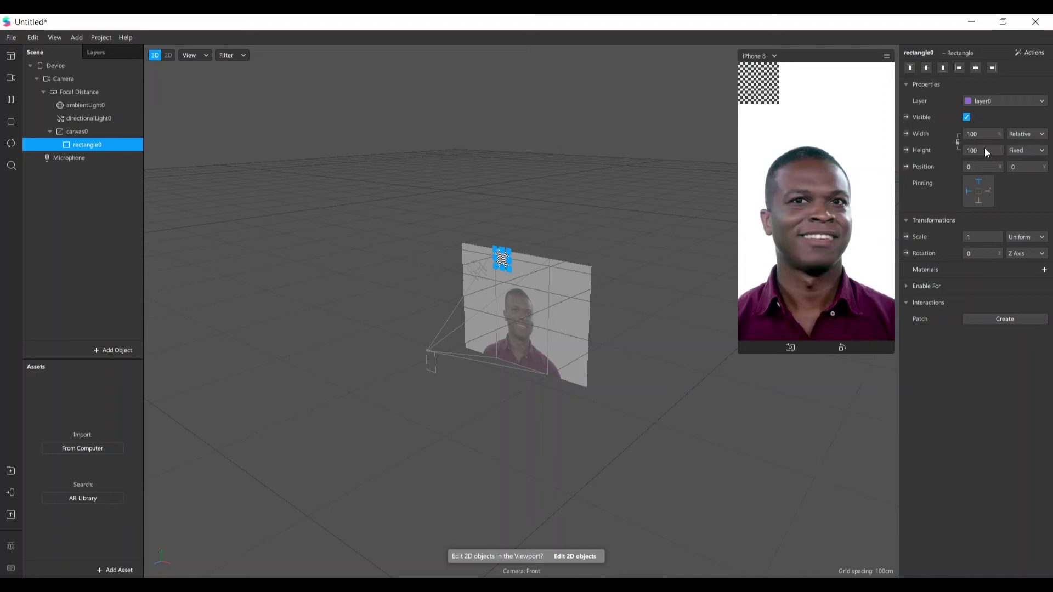
click(985, 149)
click(986, 151)
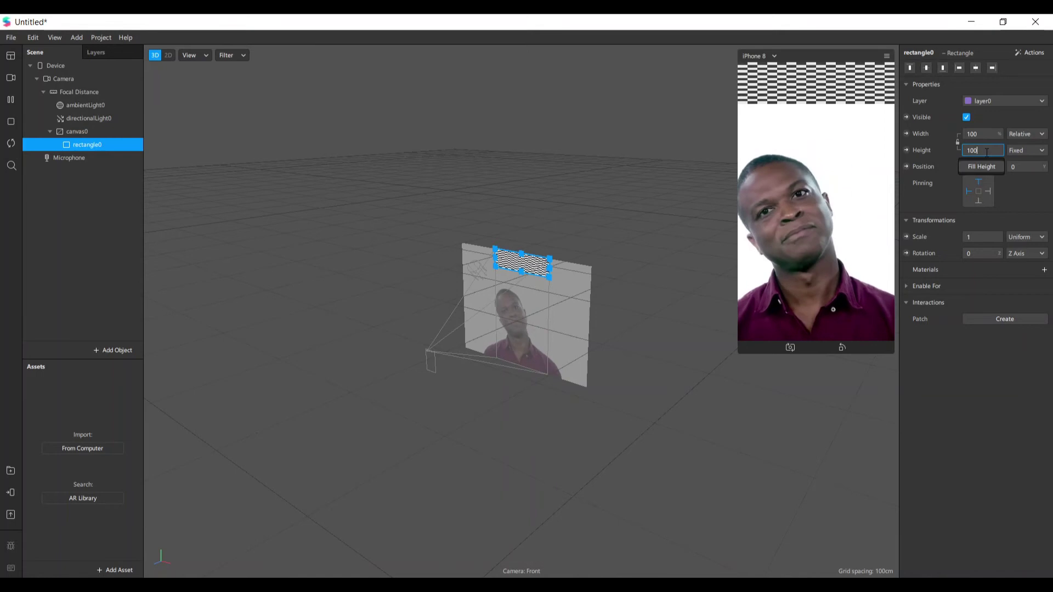
click(977, 168)
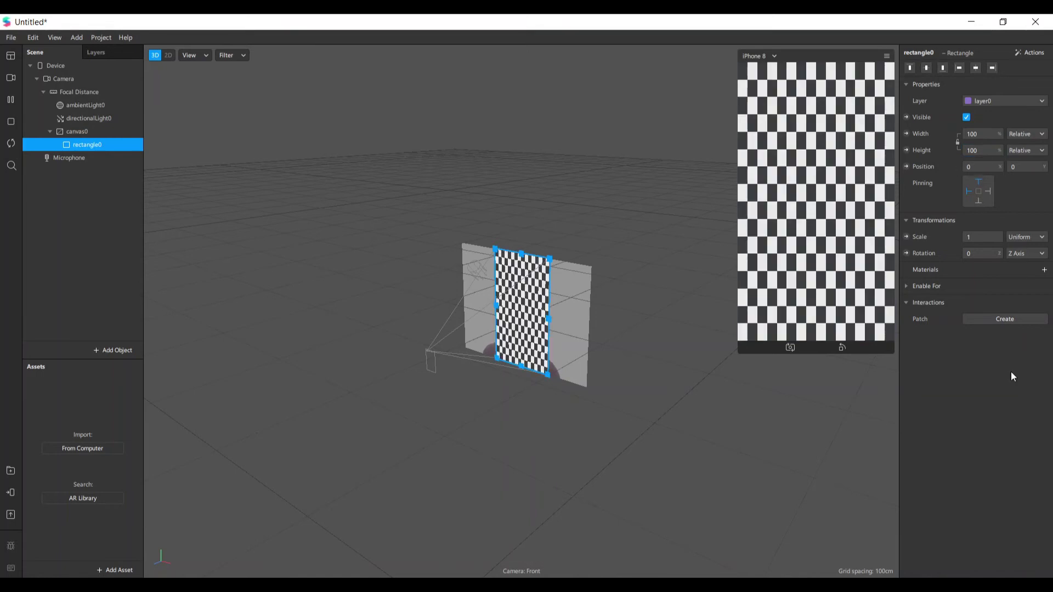
click(1045, 271)
drag(144, 312, 145, 311)
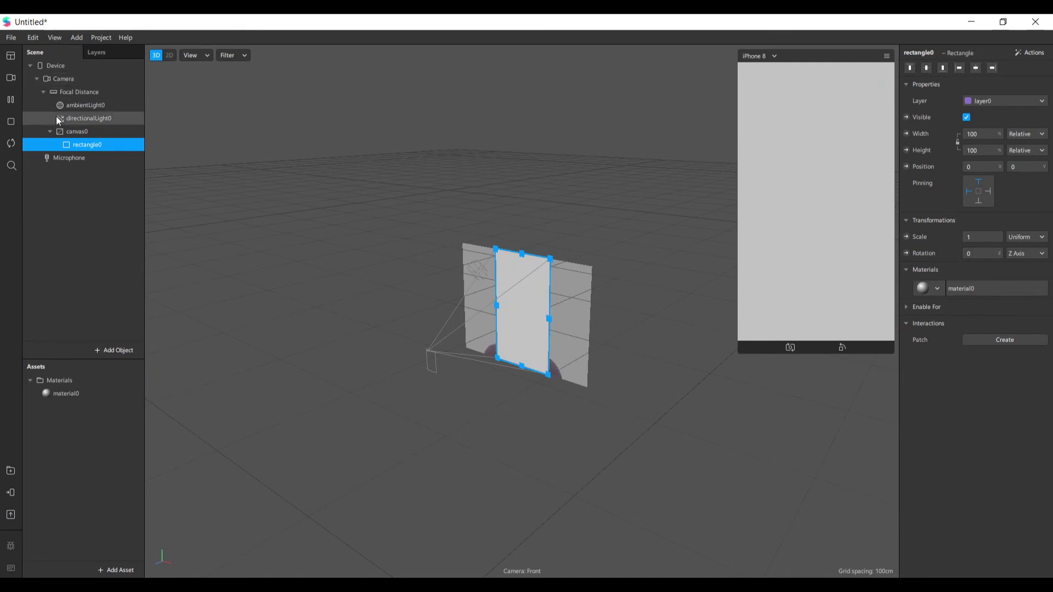
- Open the Patch Editor and switch material0's shader type to Flat
key(ctrl+shift+p)
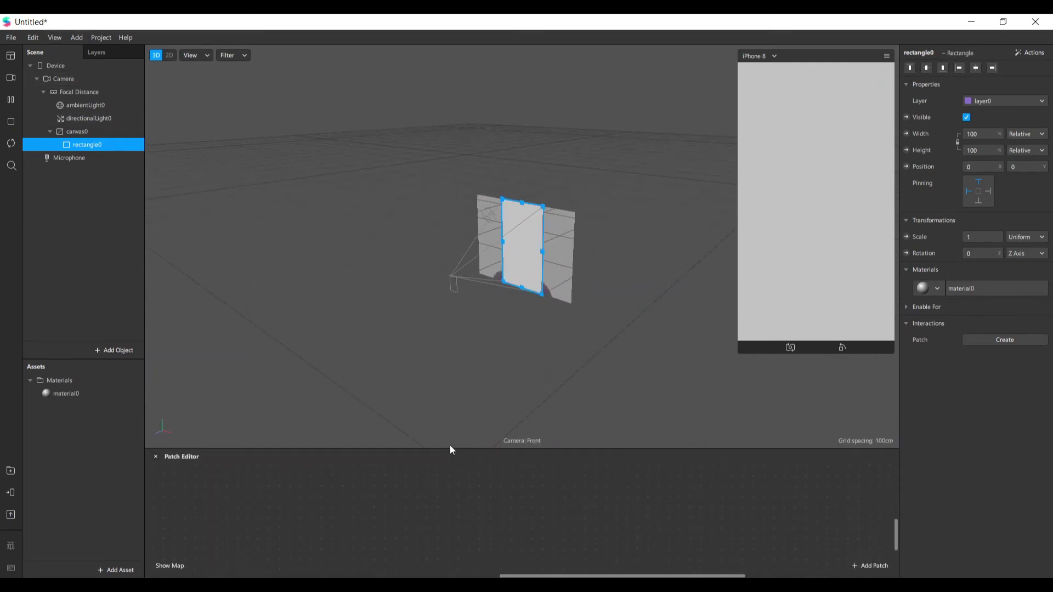
drag(451, 449, 442, 310)
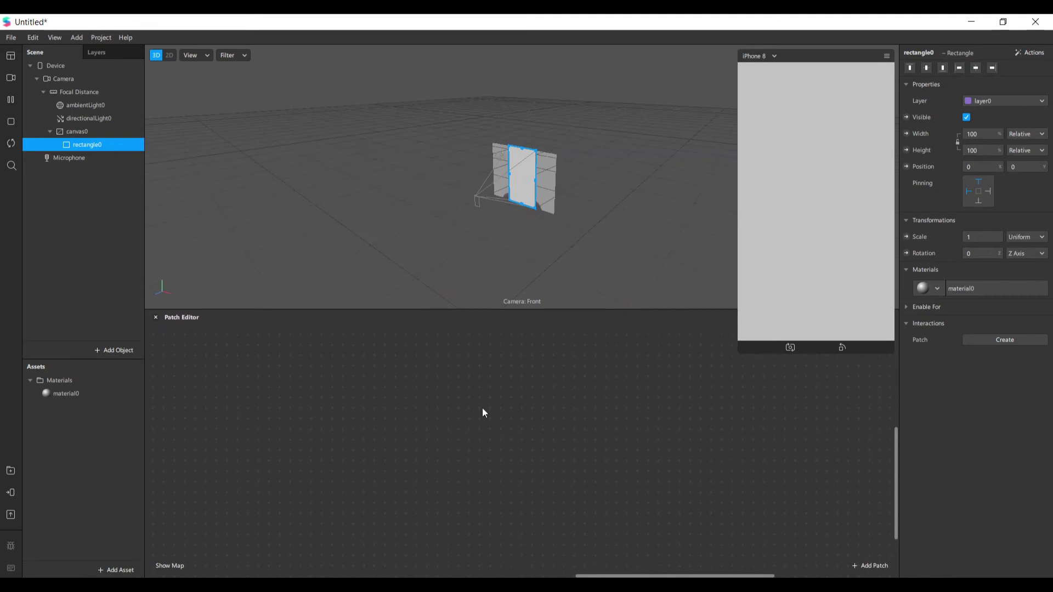
click(80, 395)
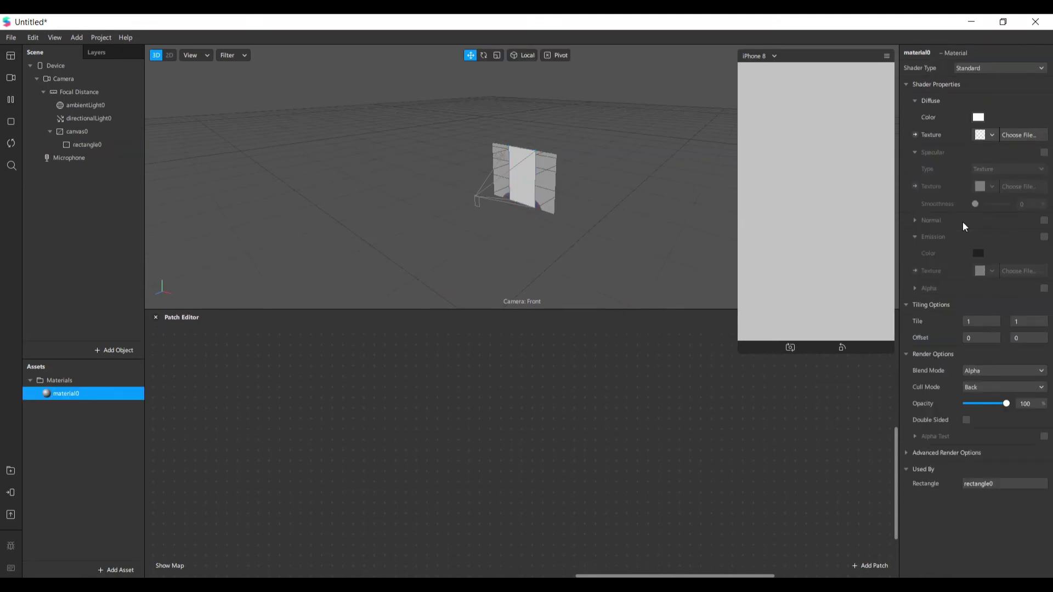
click(999, 67)
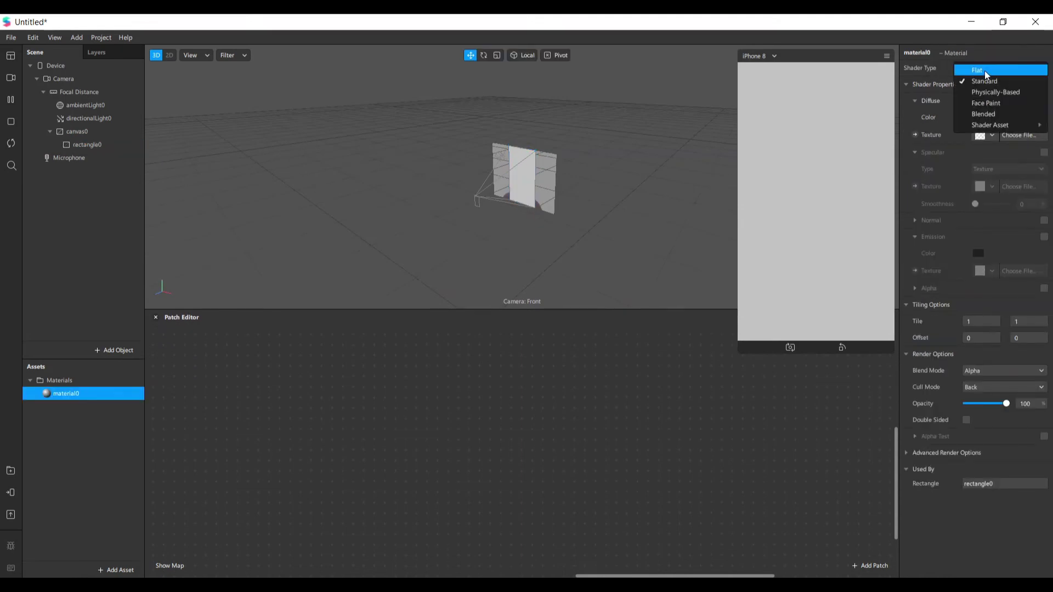
click(985, 70)
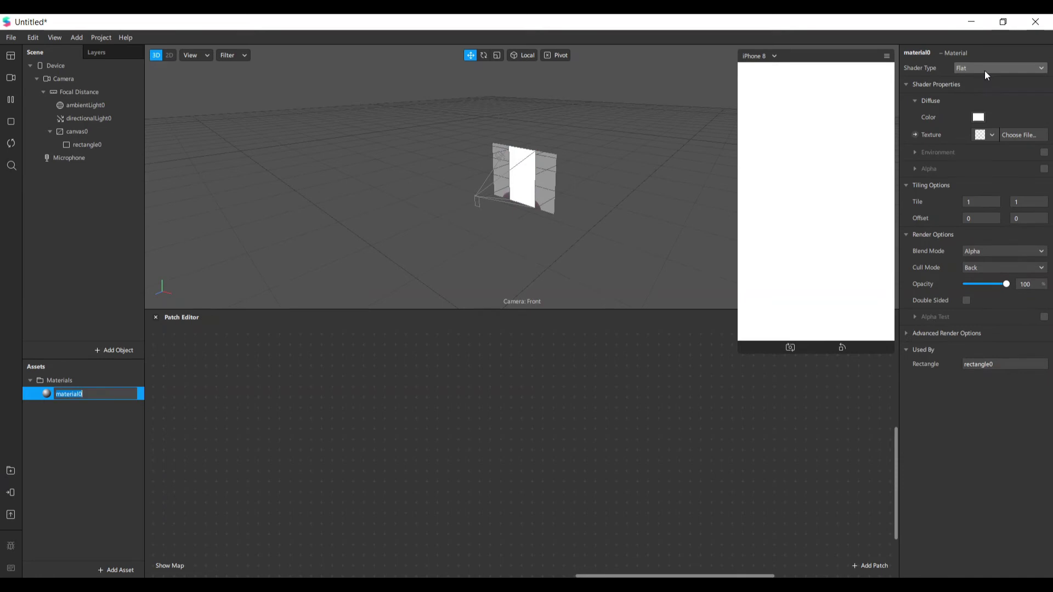
- Create a material0 patch for the Diffuse Texture and position it in the graph
click(916, 135)
drag(555, 452, 650, 397)
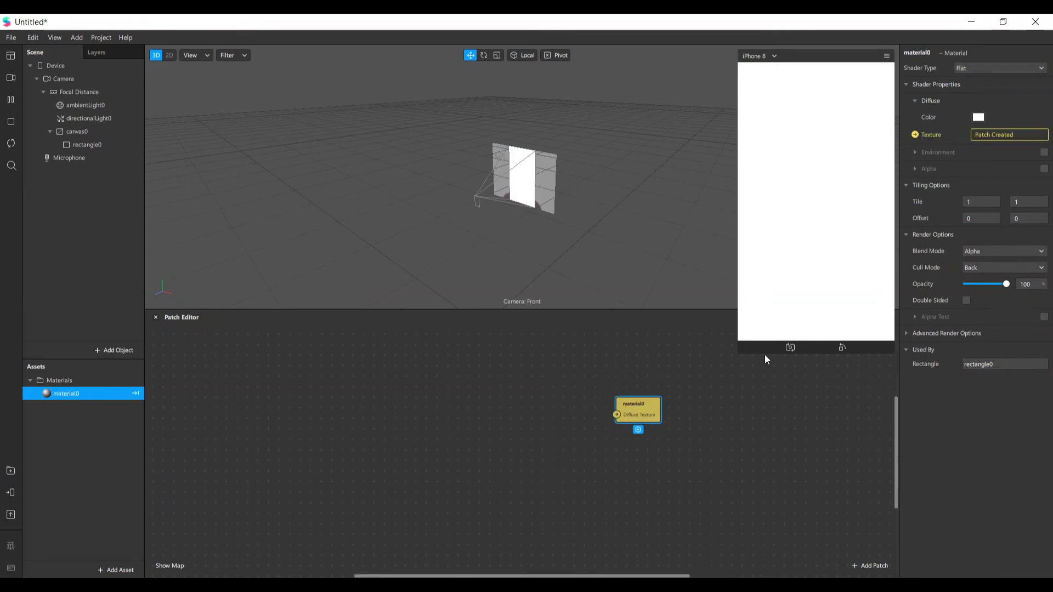
drag(741, 352, 780, 277)
drag(661, 403, 745, 392)
click(573, 416)
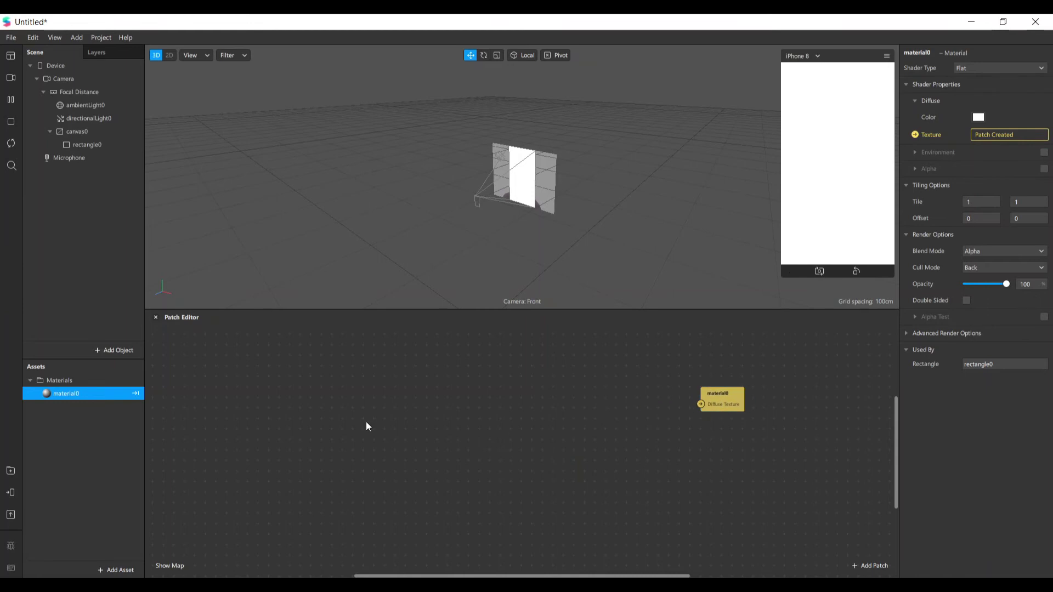
- Import the free 3x3 Convolution asset from the AR Library's Patch Assets
click(107, 569)
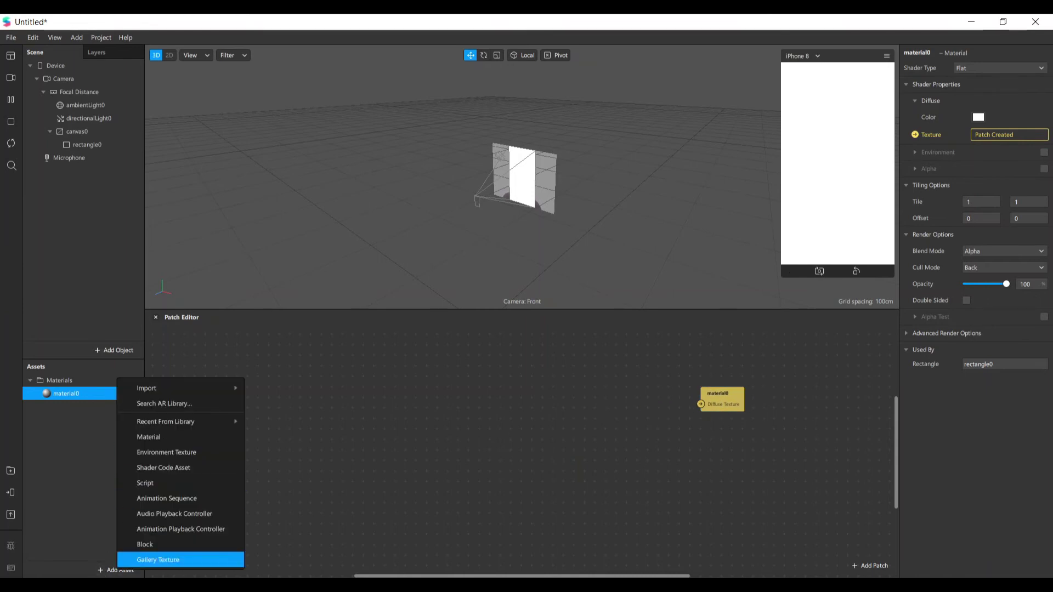
click(196, 407)
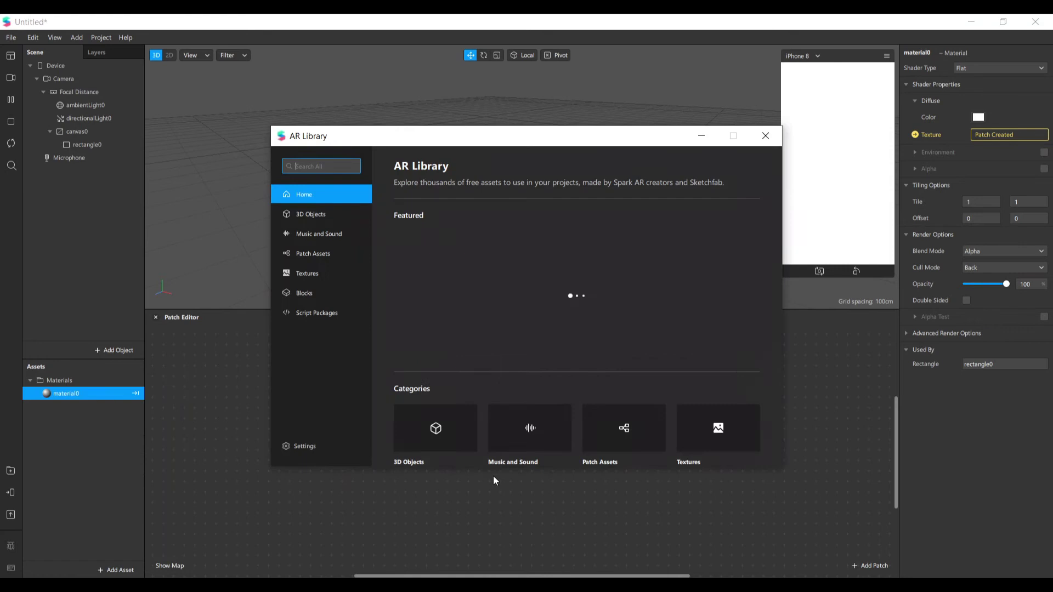
click(326, 255)
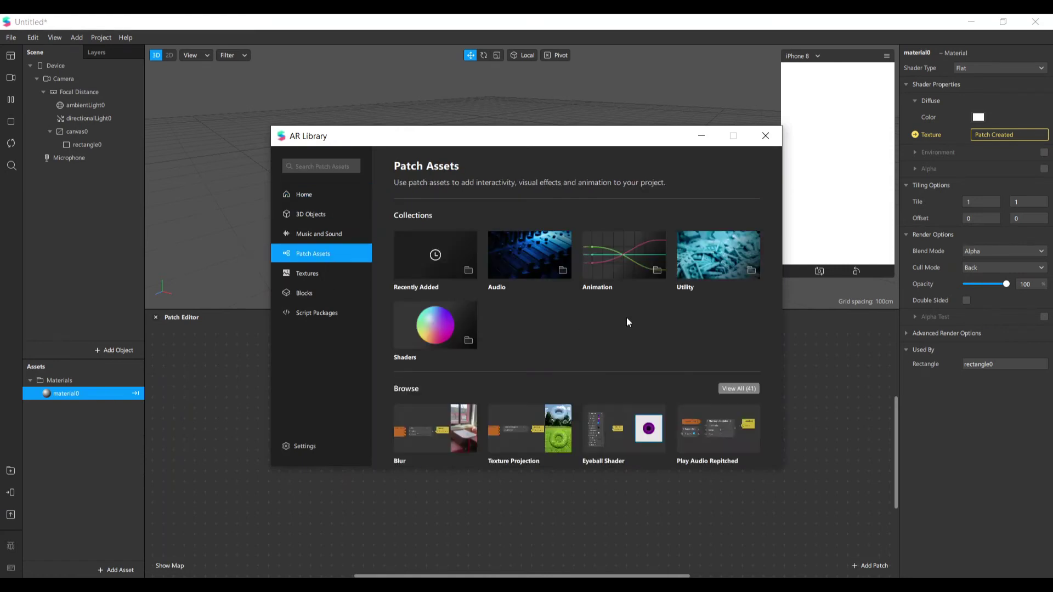
scroll(609, 332, down, 1)
scroll(609, 334, down, 4)
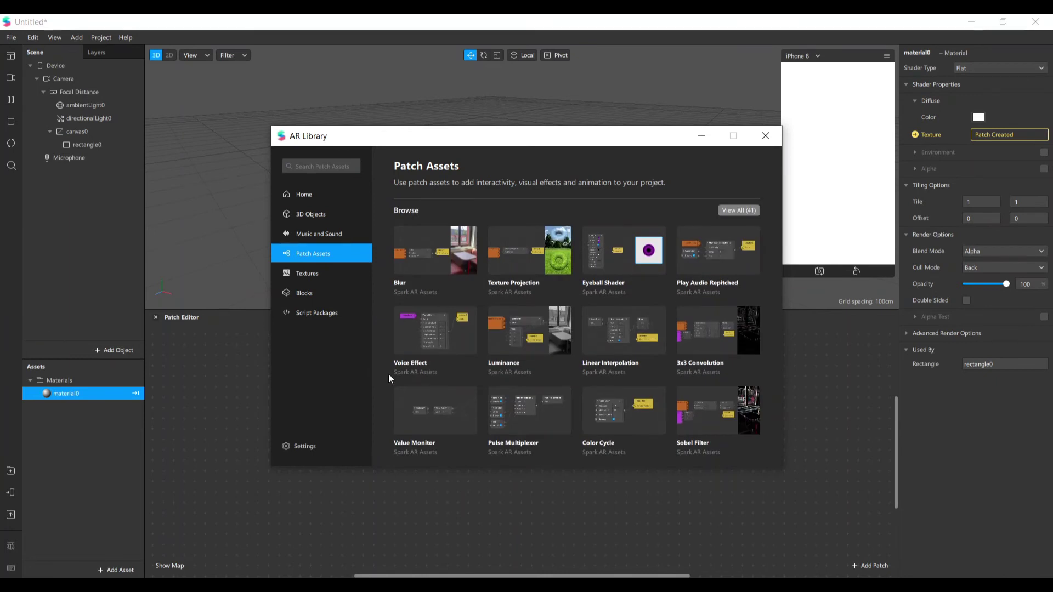
click(707, 324)
scroll(610, 337, down, 3)
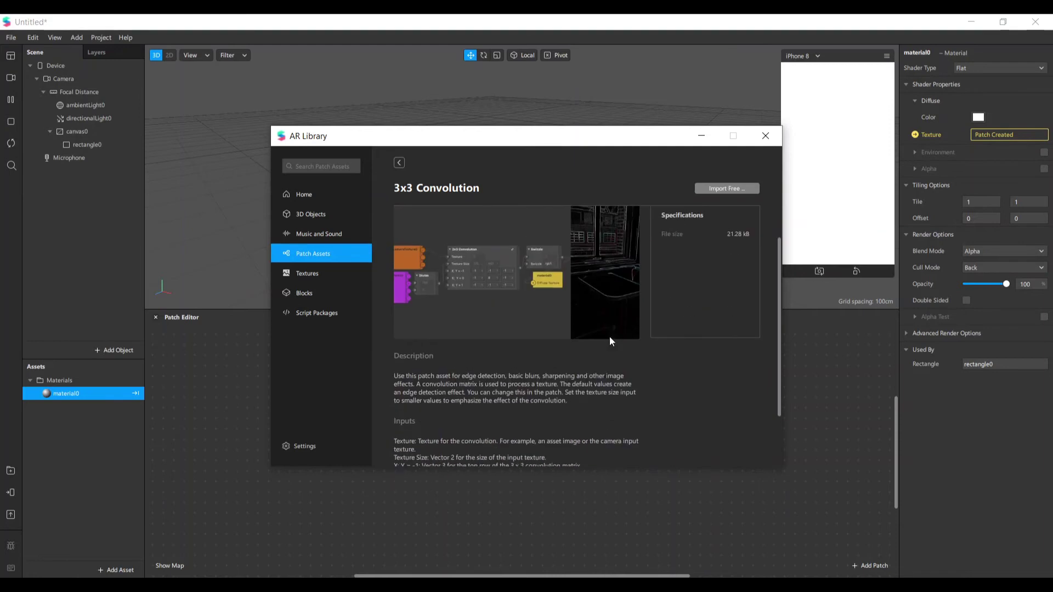
scroll(610, 337, up, 3)
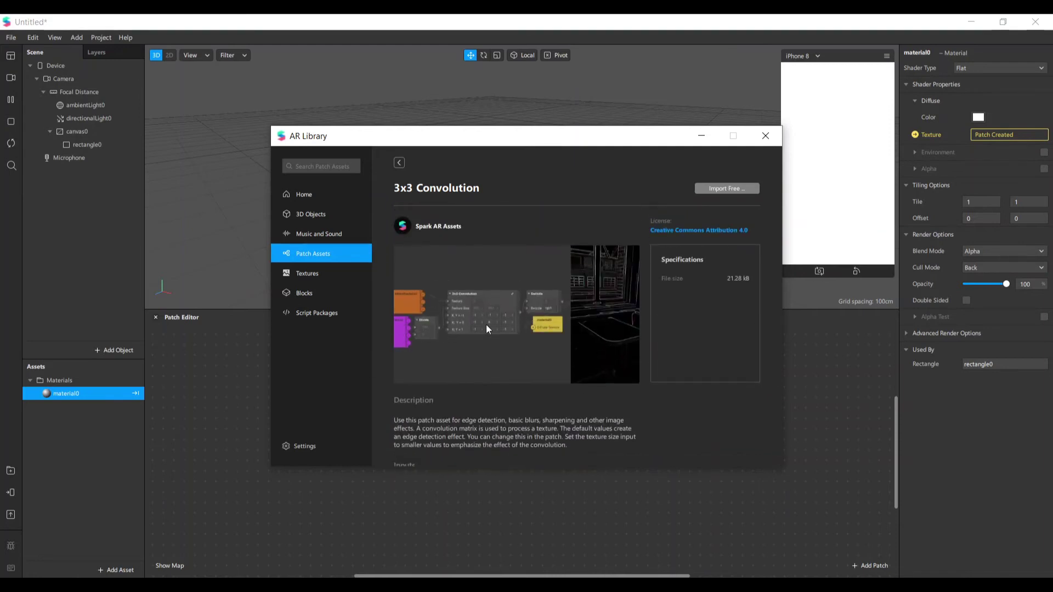
click(740, 191)
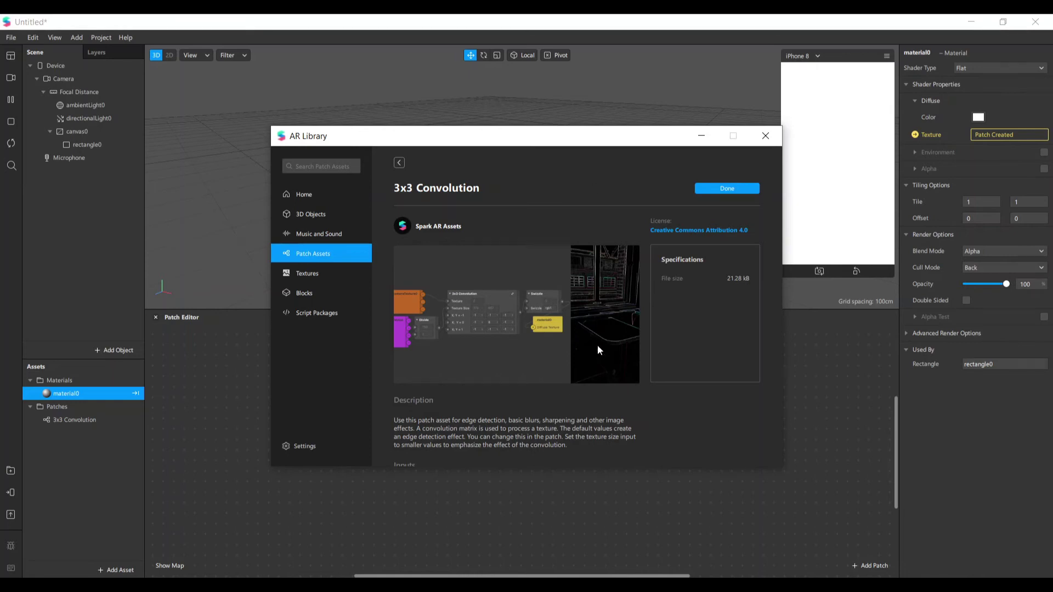
click(766, 140)
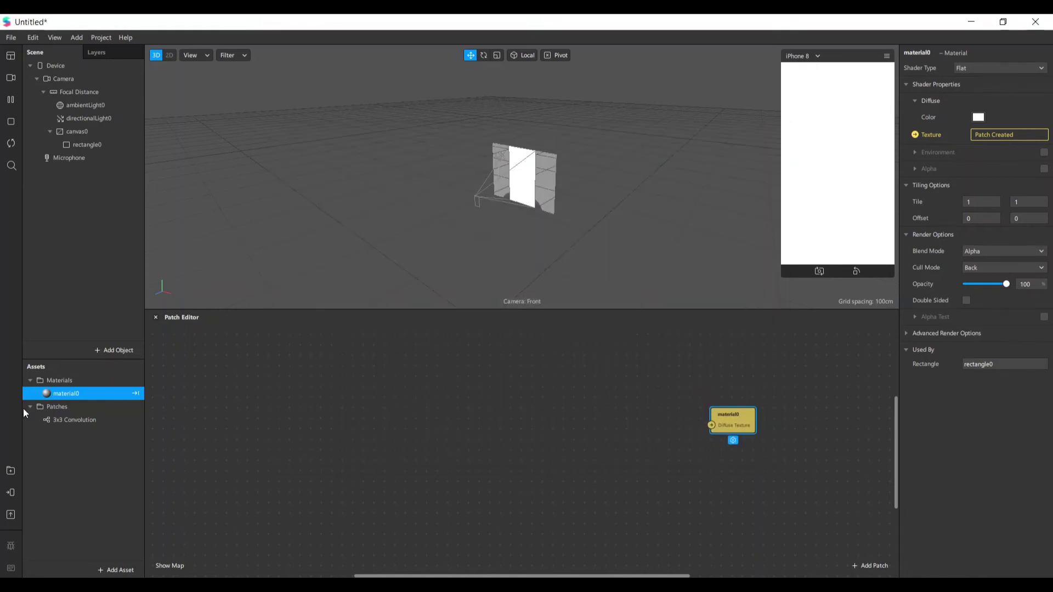
- Drop a 3x3 Convolution node into the enlarged patch graph, left of material0
drag(49, 420, 402, 406)
drag(465, 459, 549, 414)
drag(531, 310, 548, 225)
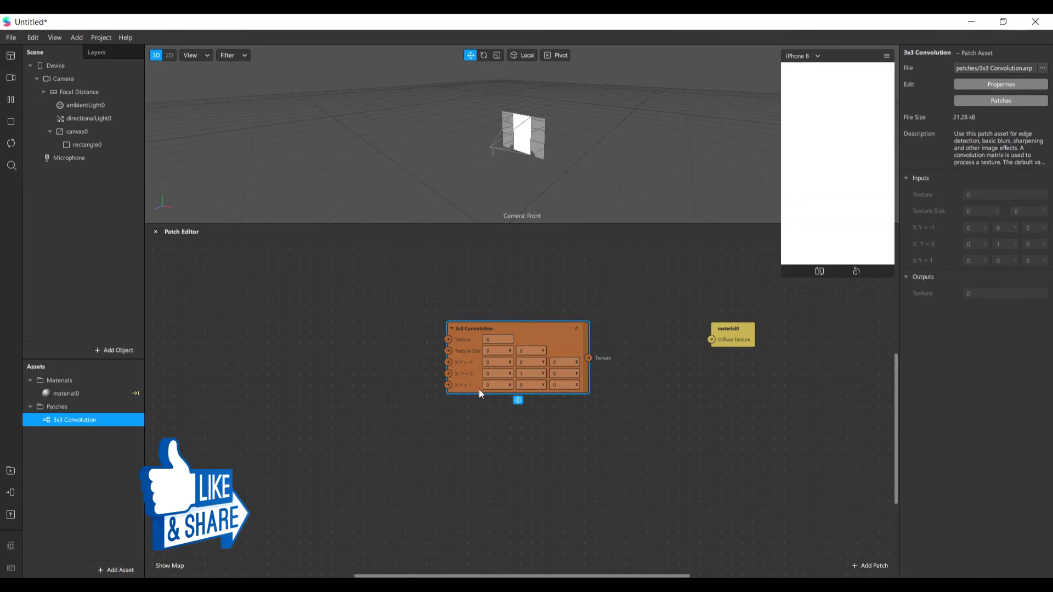
drag(547, 331, 504, 364)
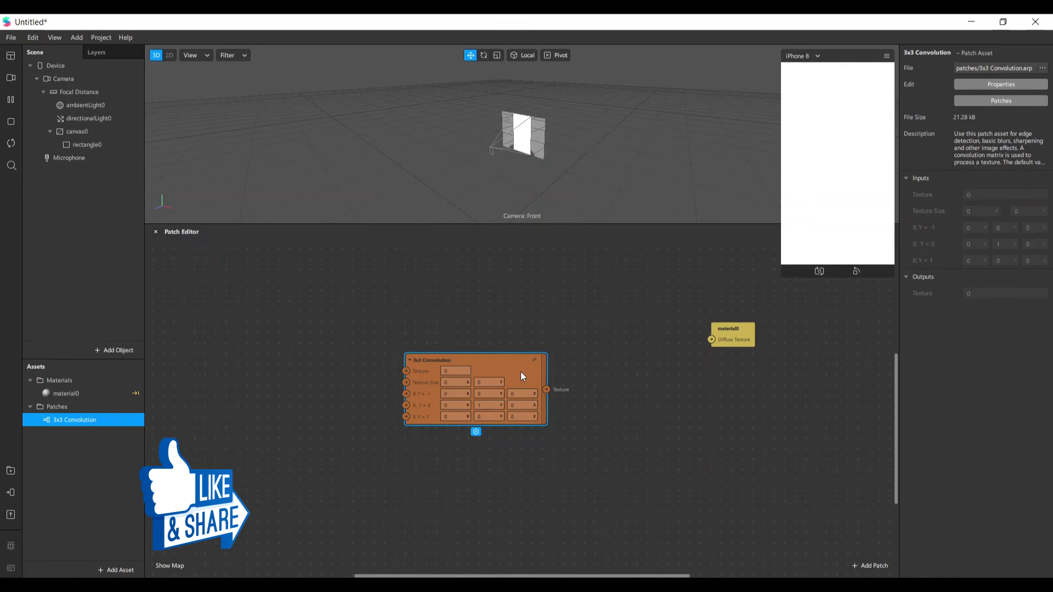
drag(525, 373, 536, 330)
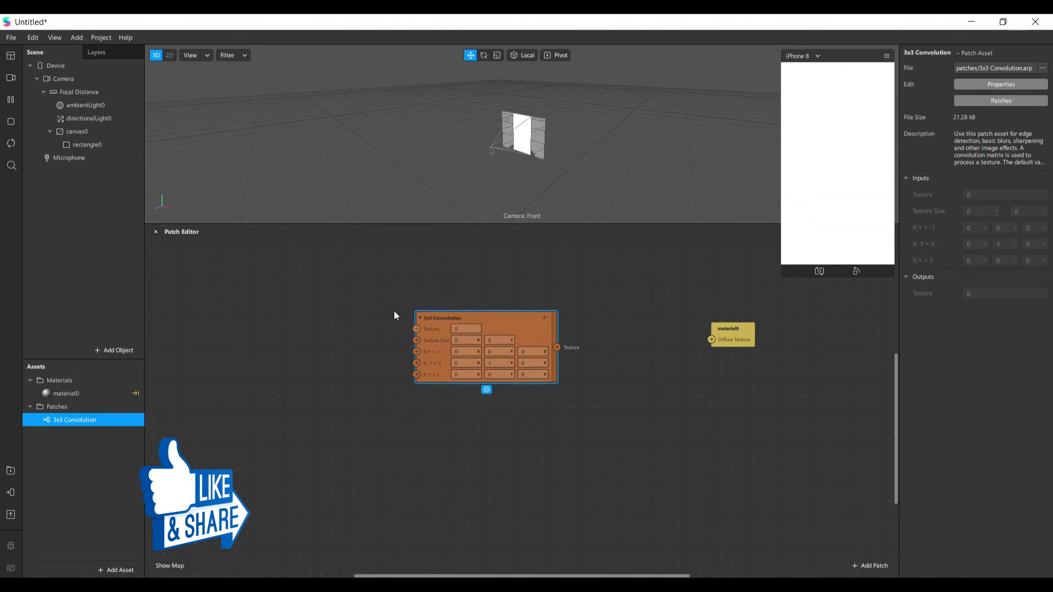
- Extract cameraTexture0 and wire it through the 3x3 Convolution into material0's texture
click(90, 80)
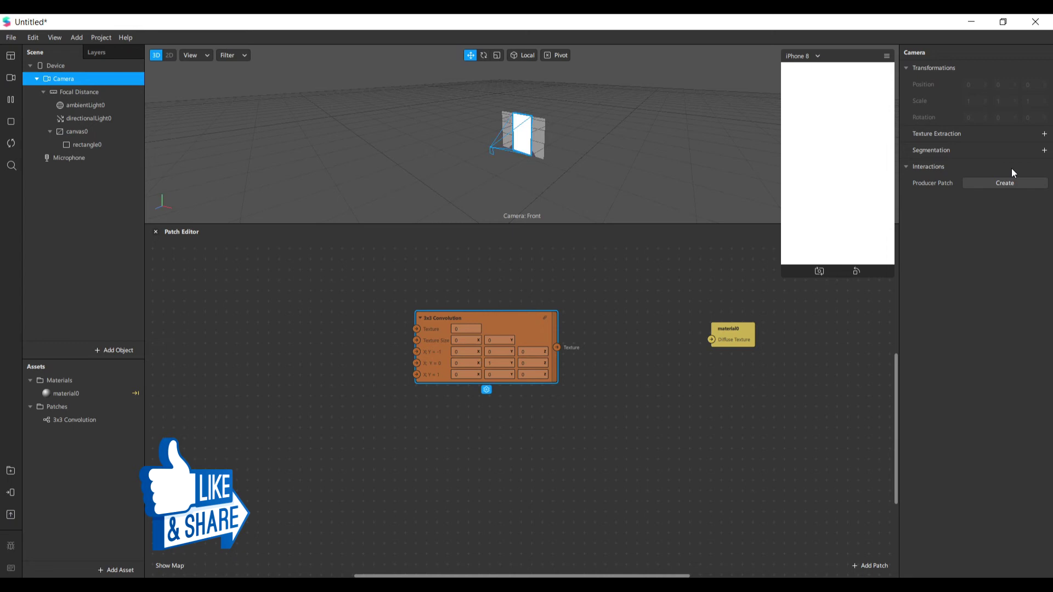
click(1044, 134)
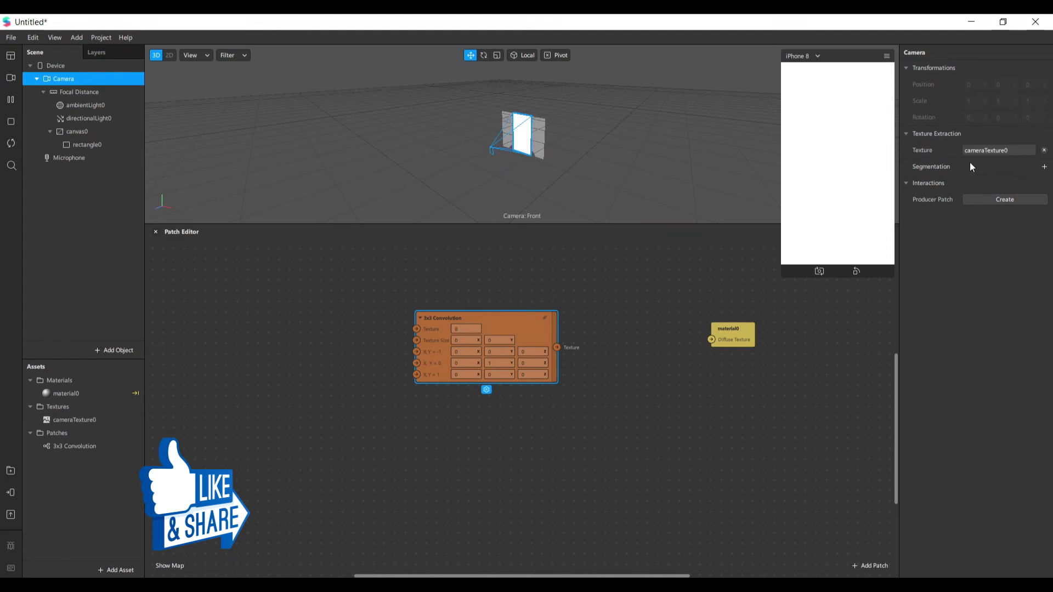
click(64, 420)
drag(63, 422, 252, 317)
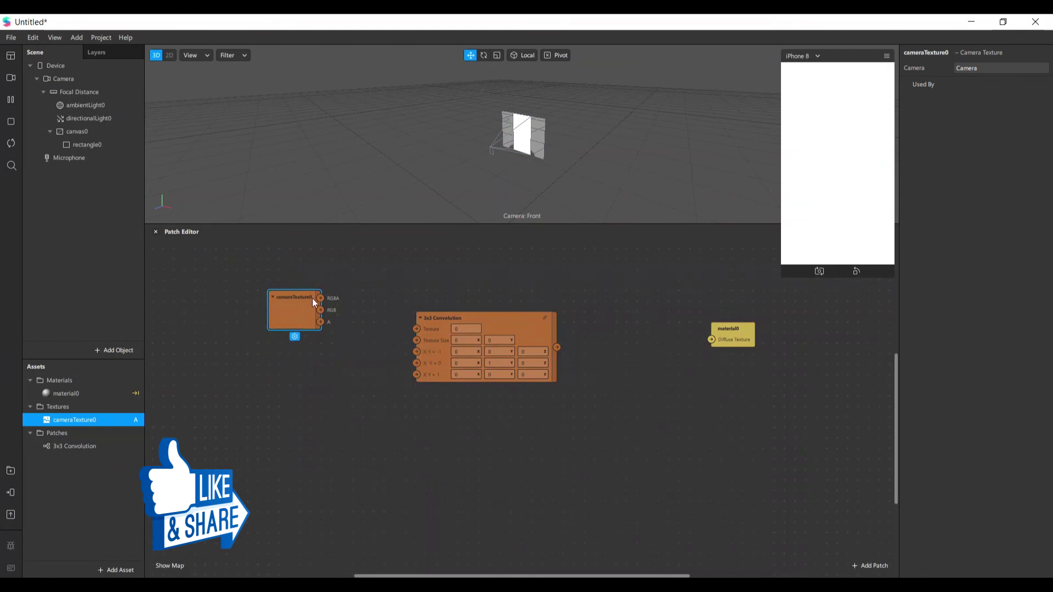
drag(321, 297, 417, 329)
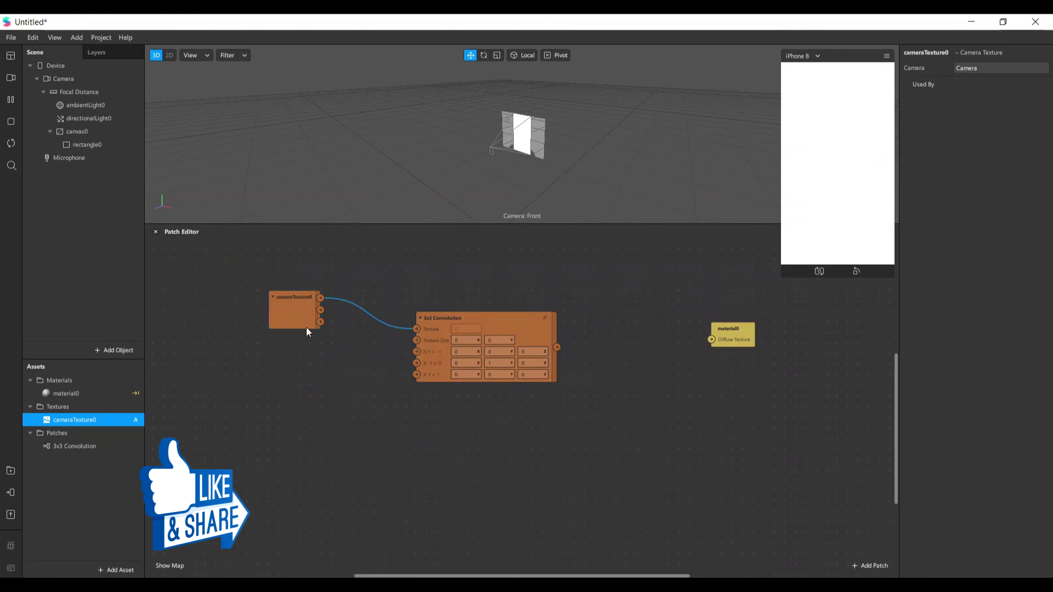
drag(292, 314, 260, 317)
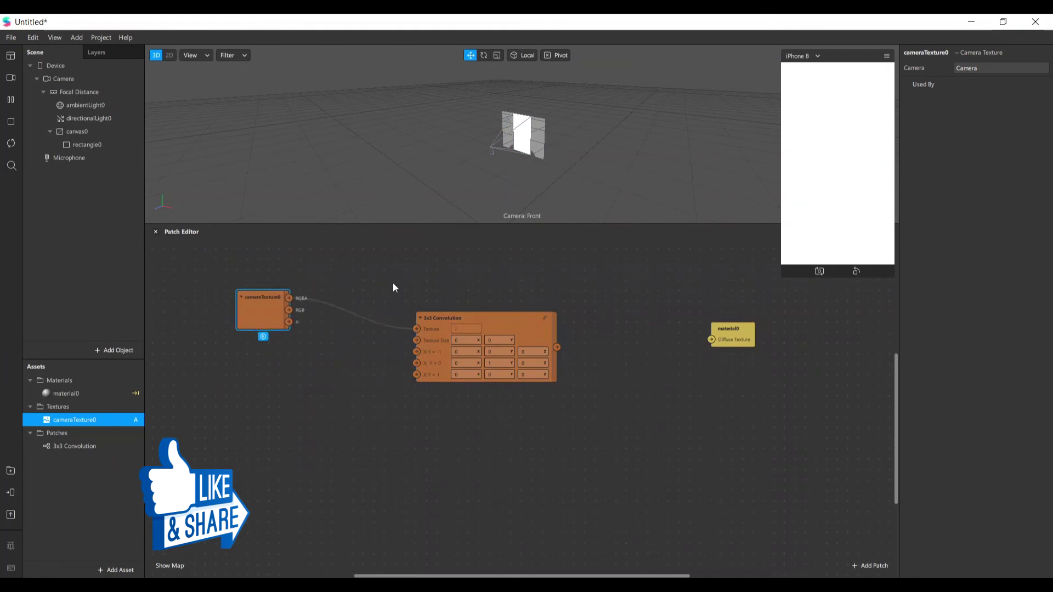
drag(557, 347, 713, 338)
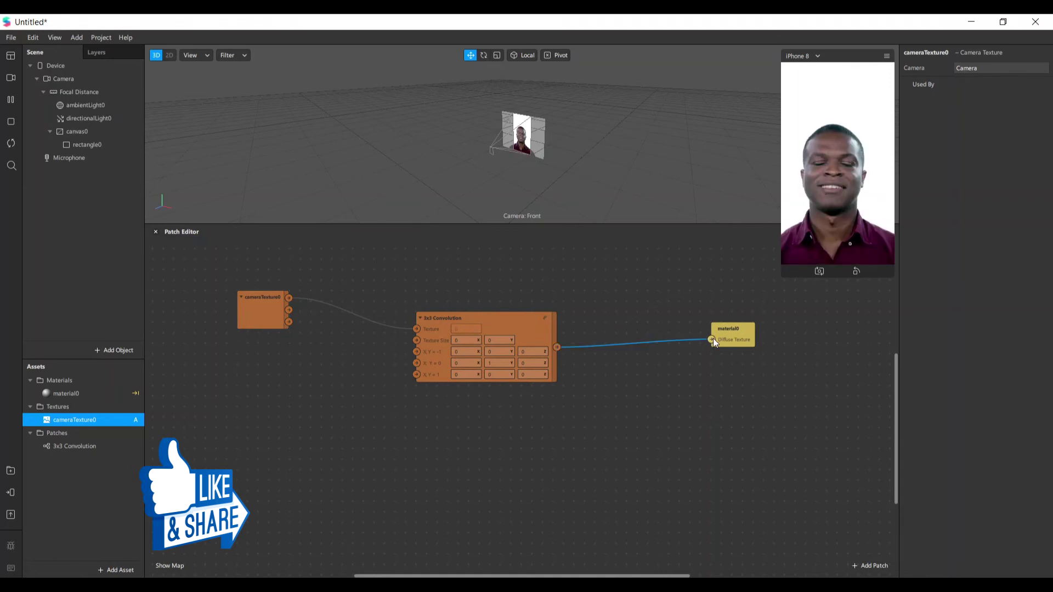
- Switch the simulator to another camera video and move the Convolution patch down-left
click(9, 97)
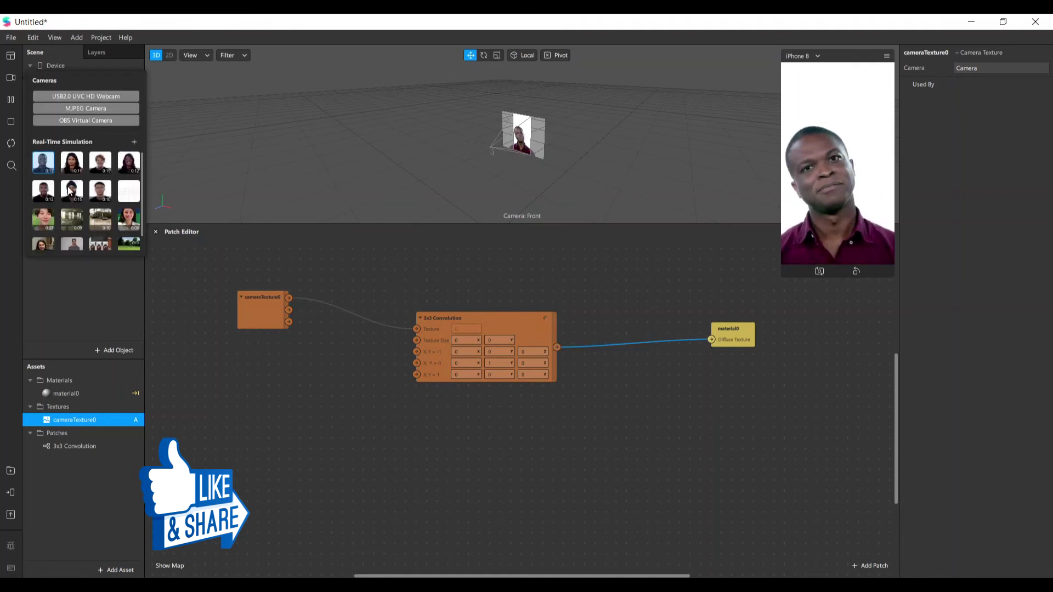
click(43, 219)
click(410, 285)
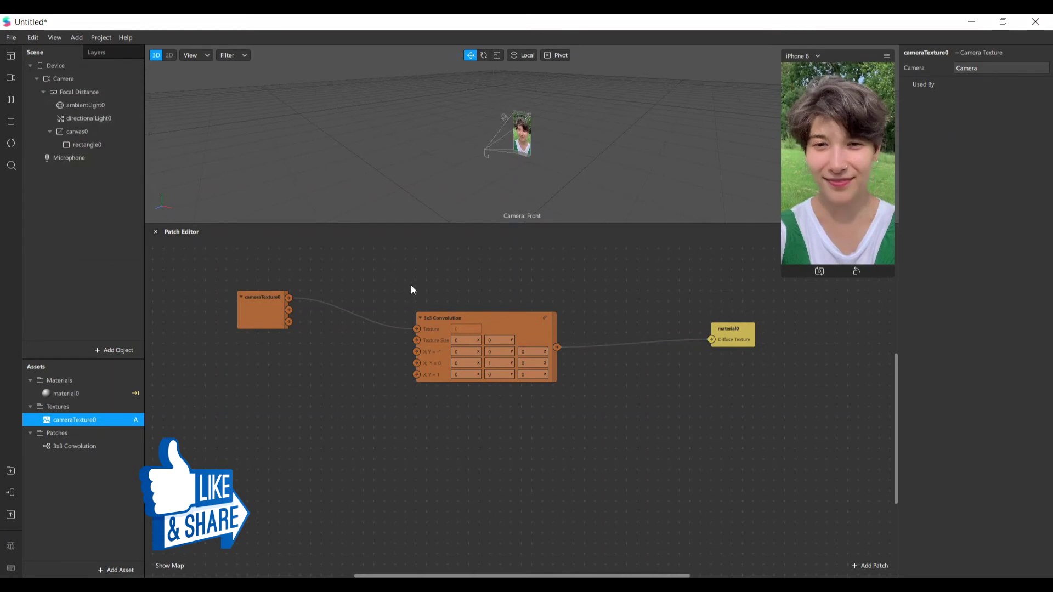
click(278, 306)
drag(443, 318, 430, 350)
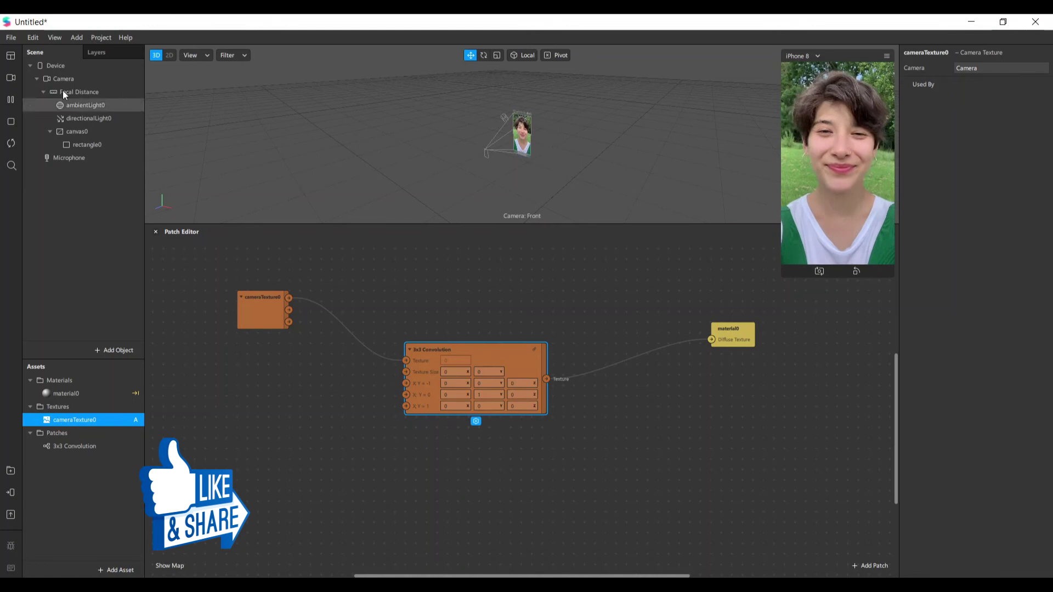
- Add a Device patch below the camera texture to supply the 750 × 1334 Texture Size
click(56, 66)
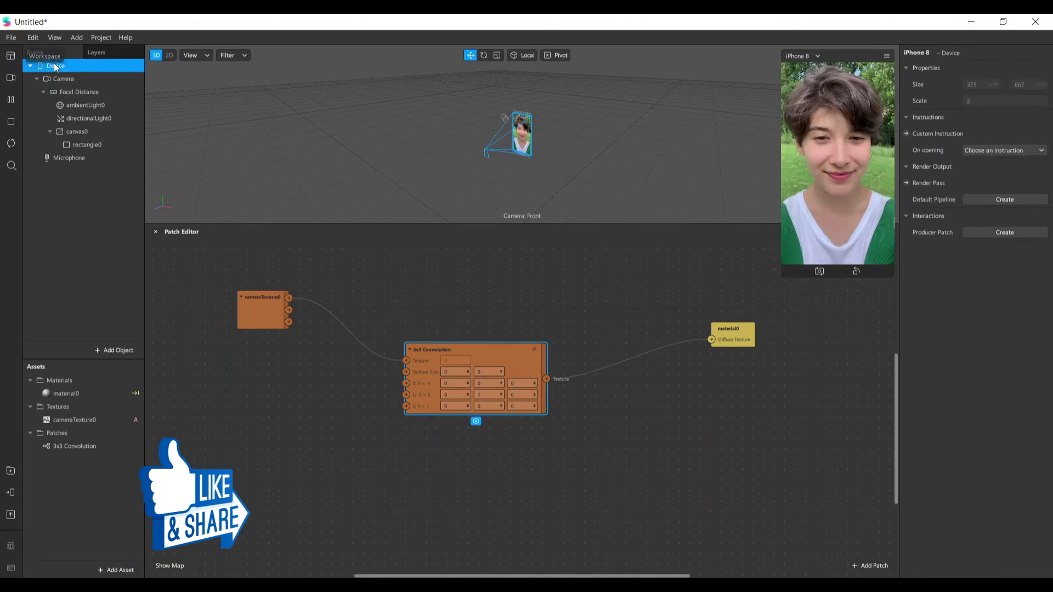
drag(55, 66, 407, 372)
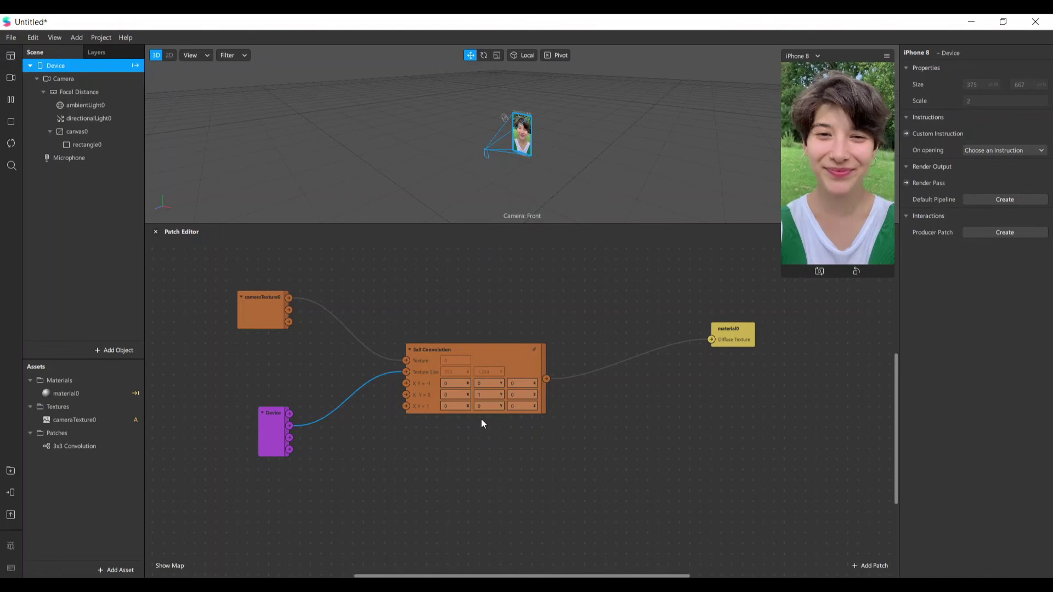
drag(281, 433, 247, 422)
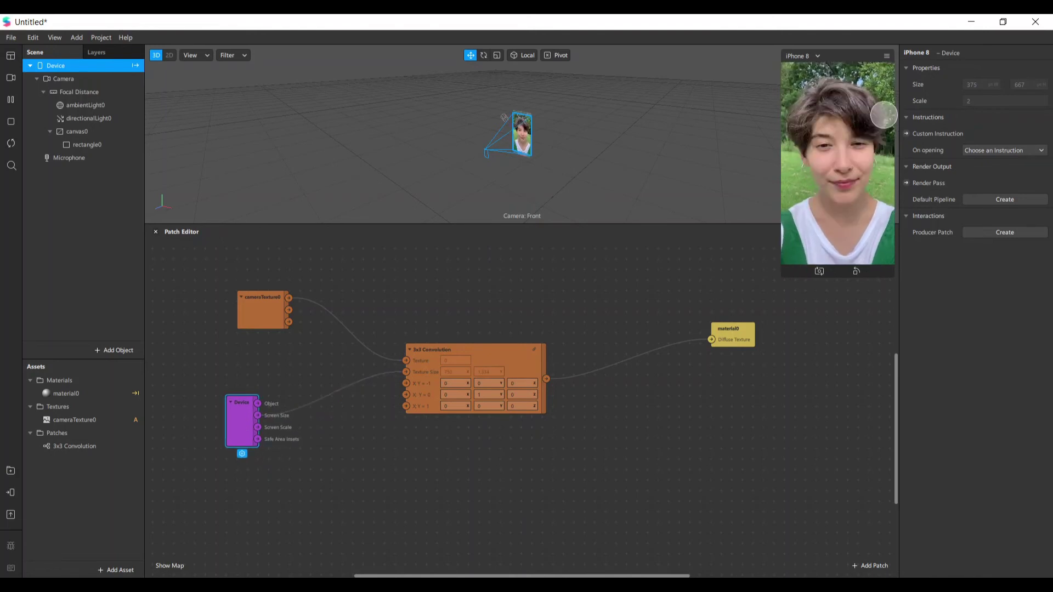
drag(784, 279, 684, 452)
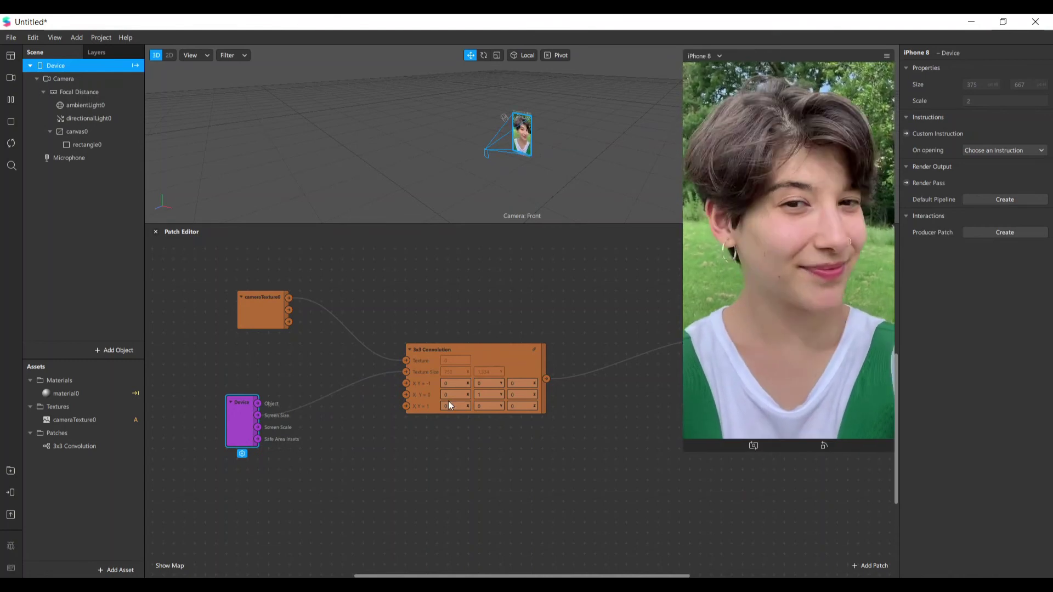
drag(686, 452, 703, 400)
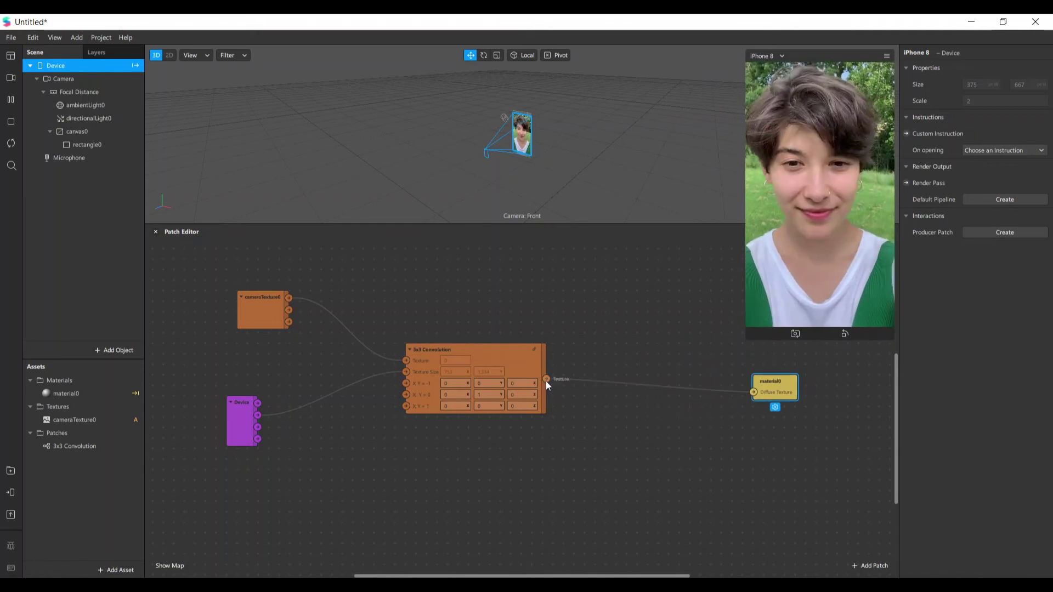
- Add a Swizzle patch set to xyz after the Convolution, moving material0 right for room
drag(546, 379, 602, 399)
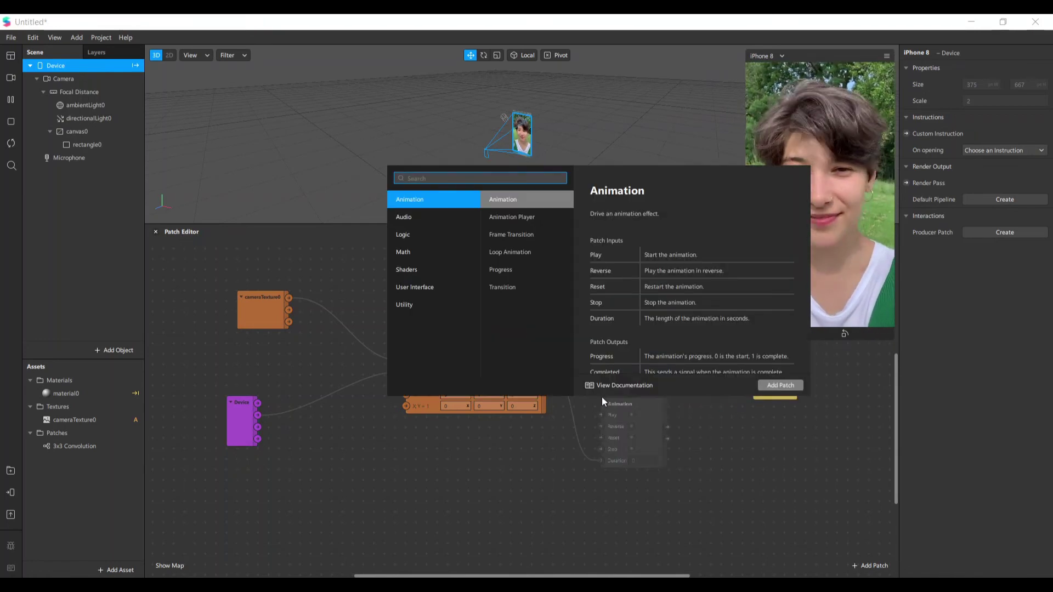
text(sw)
text(z)
key(BackSpace)
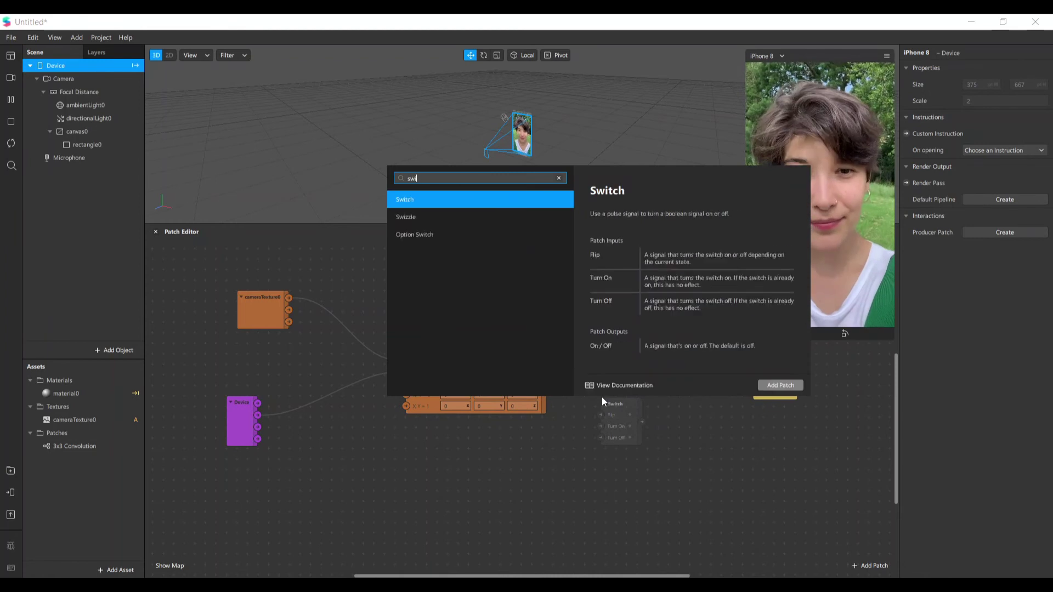
text(iz)
key(Return)
drag(601, 397, 614, 335)
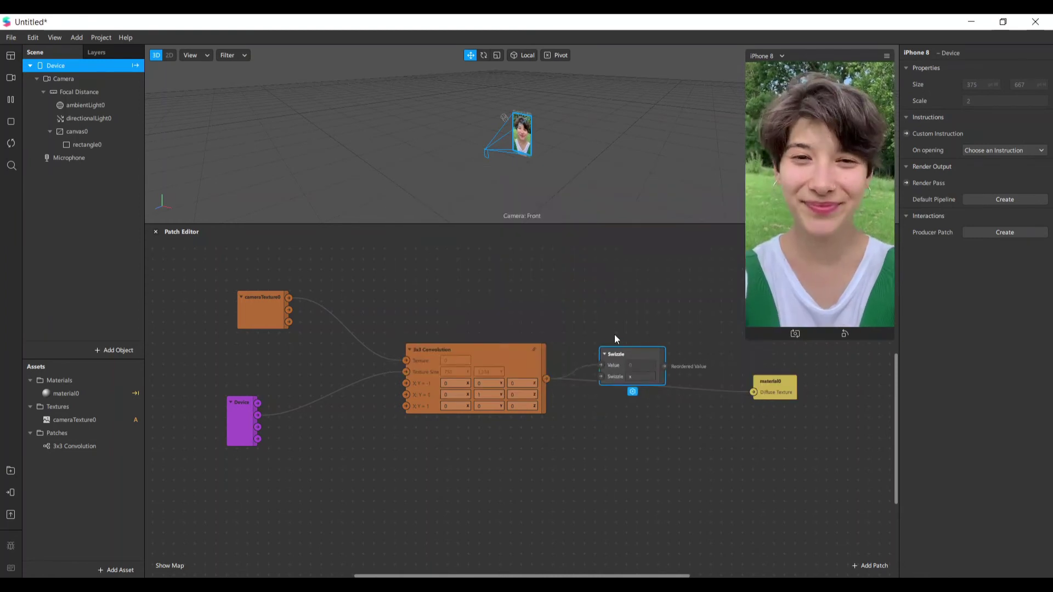
click(620, 372)
text(xyz)
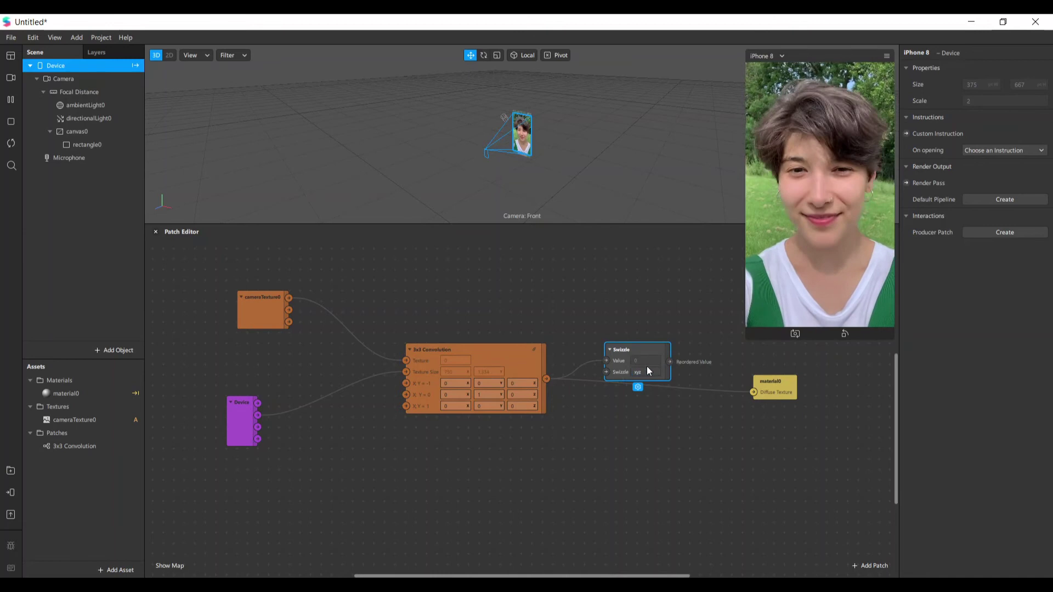
drag(647, 367, 636, 387)
drag(770, 388, 822, 388)
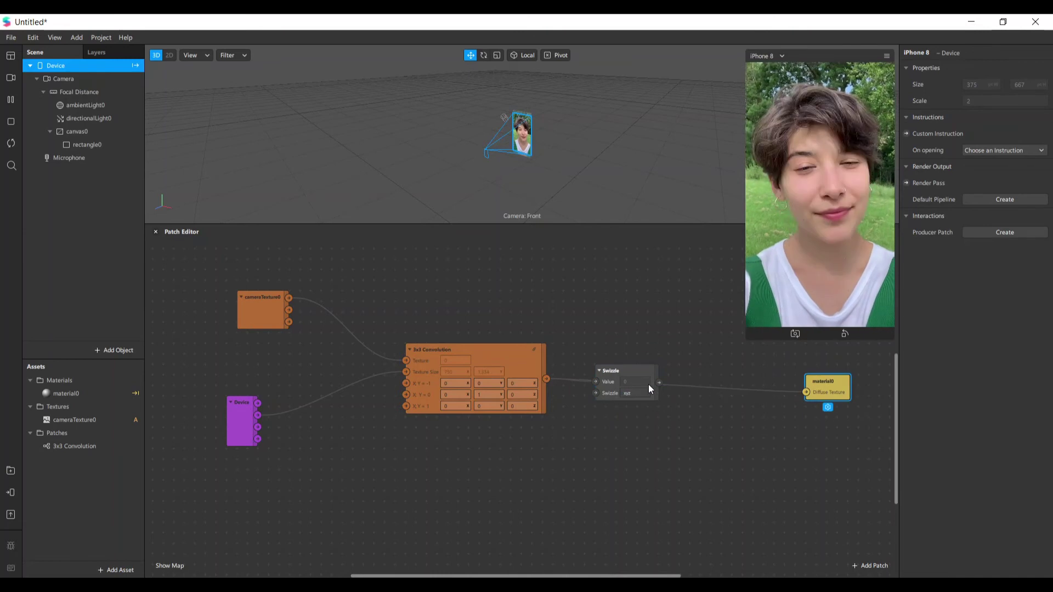
drag(660, 383, 700, 375)
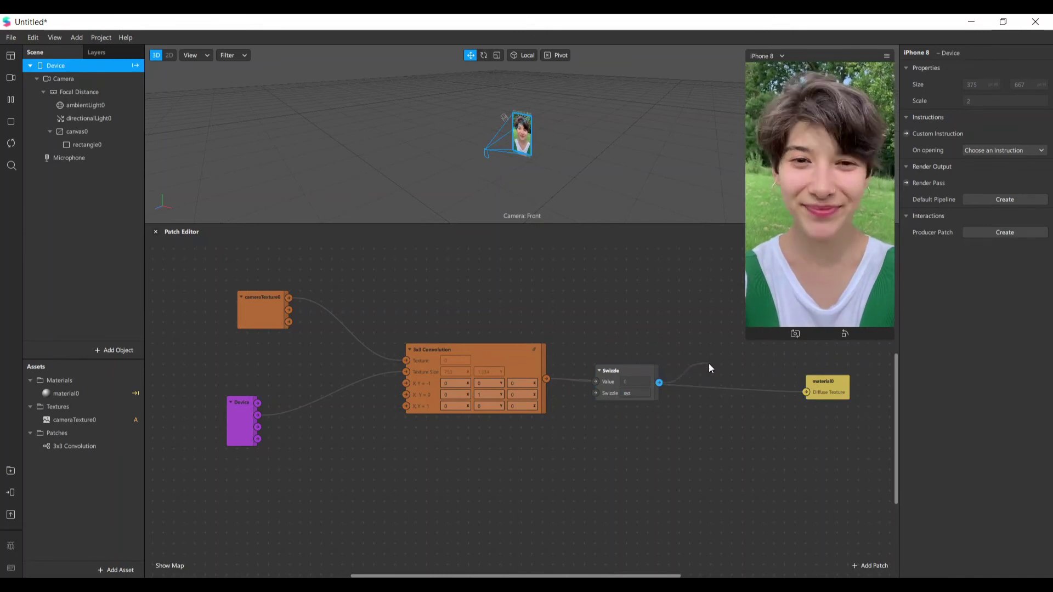
- Add a Pack patch after the Swizzle and set it to Vector 2
right_click(714, 371)
text(pach)
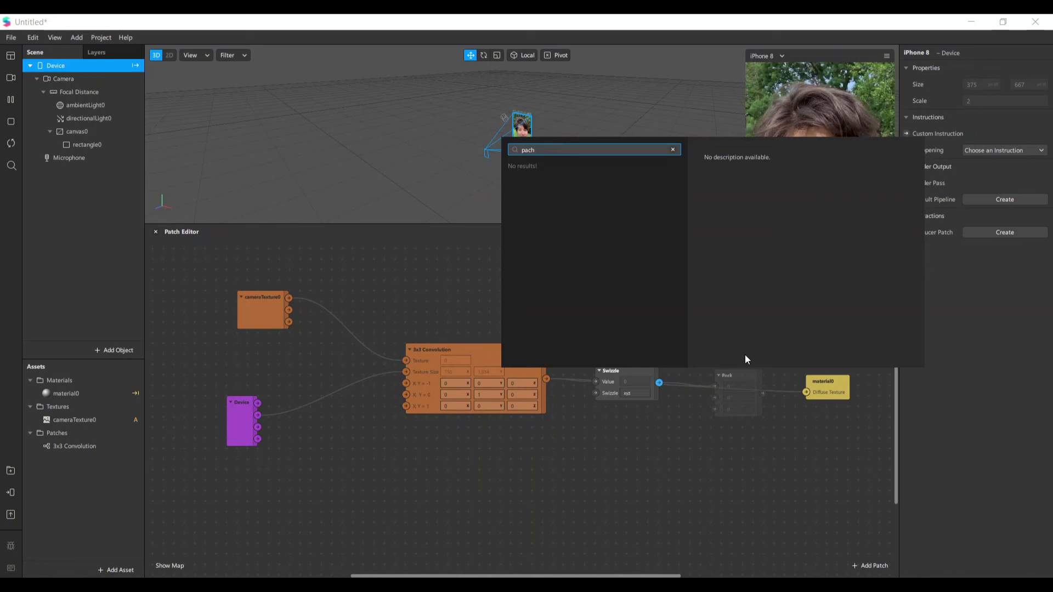
key(BackSpace)
text(k)
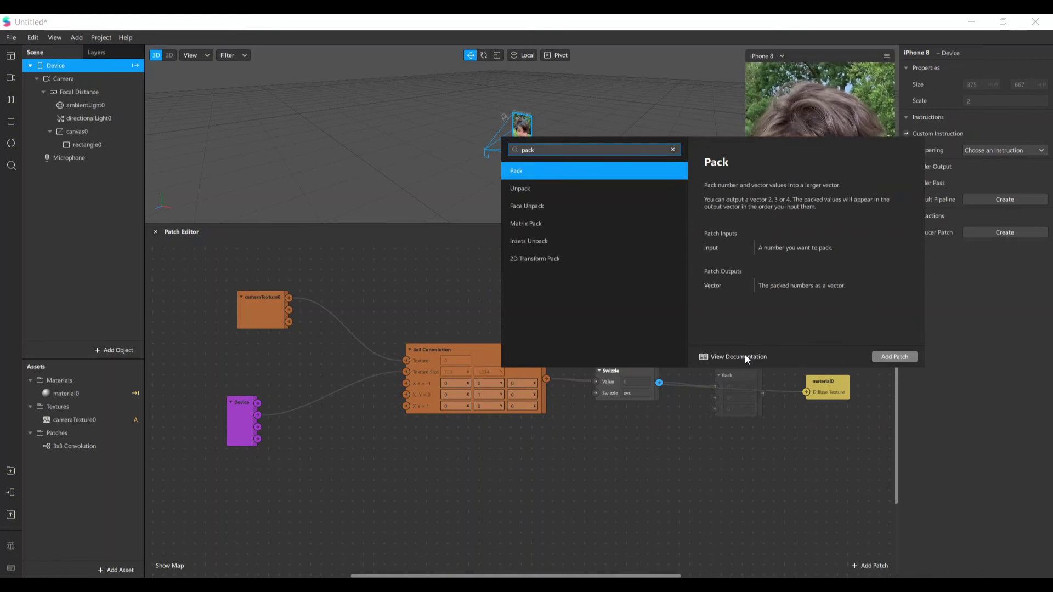
key(Return)
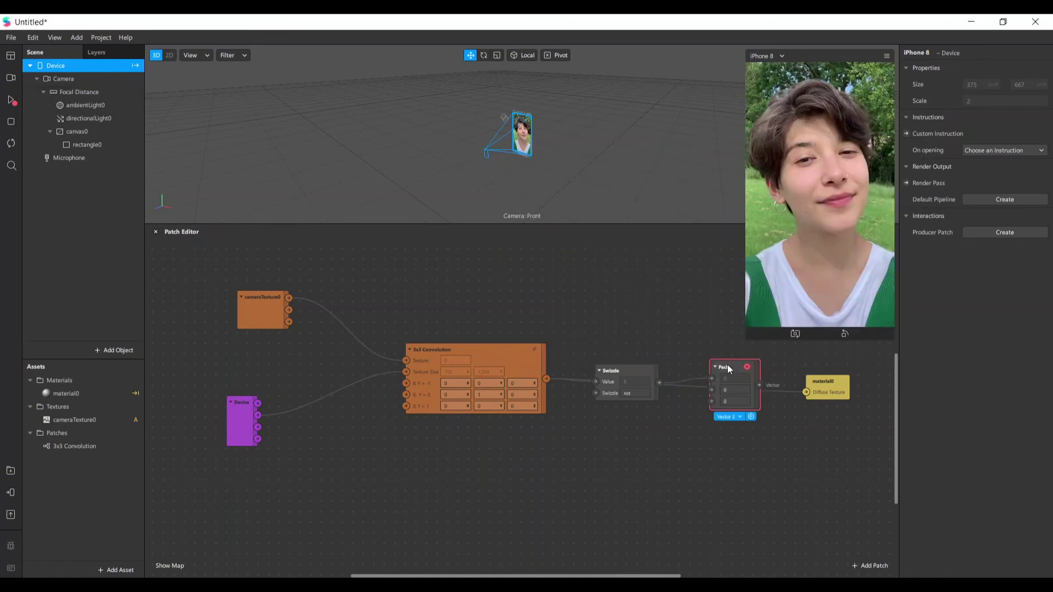
drag(758, 405, 739, 393)
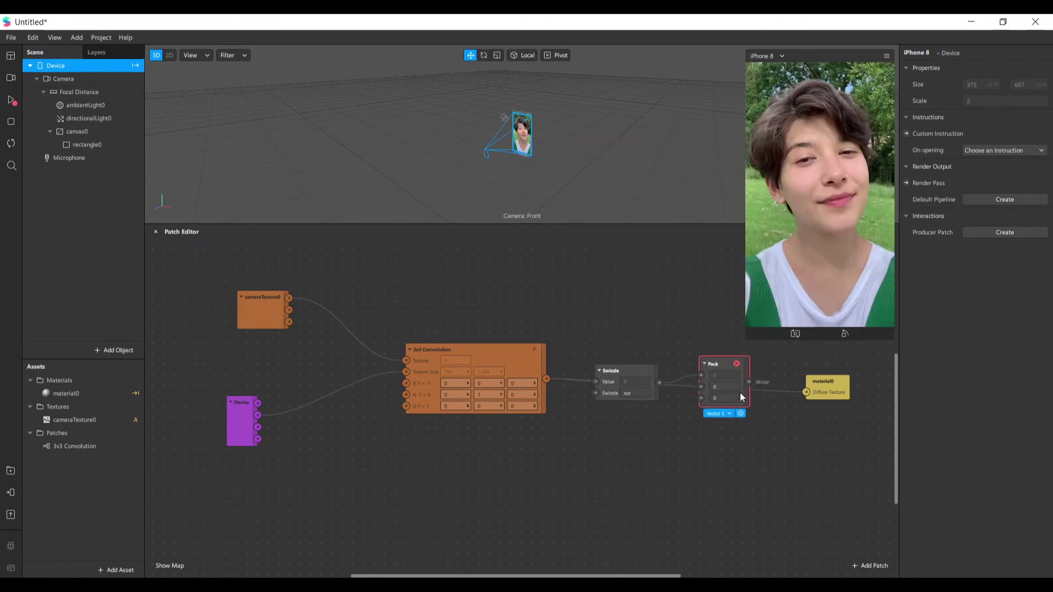
click(723, 411)
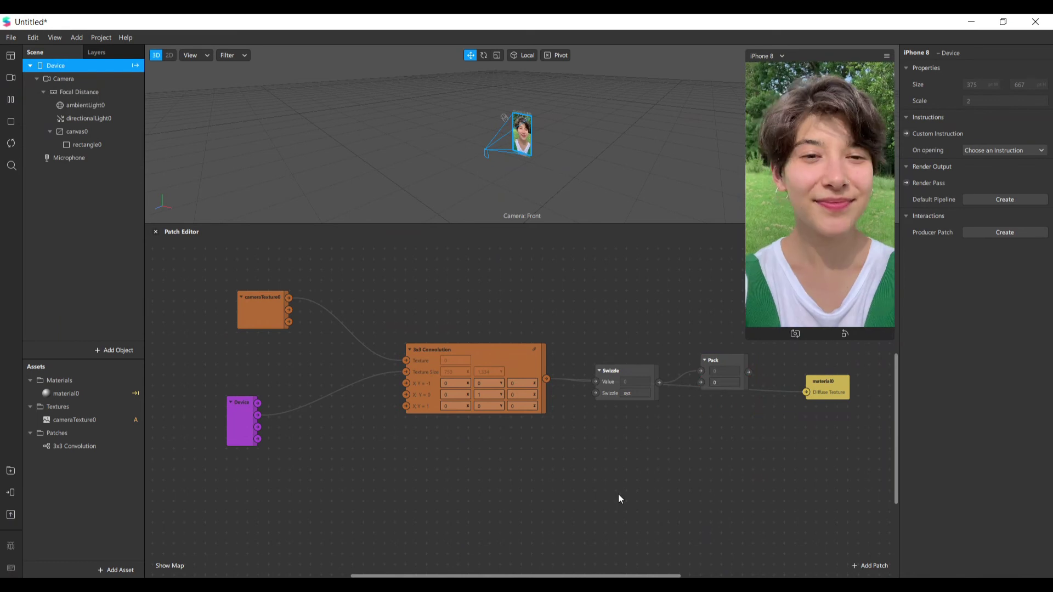
mouse_move(719, 364)
mouse_down()
mouse_move(735, 412)
mouse_move(737, 364)
mouse_up()
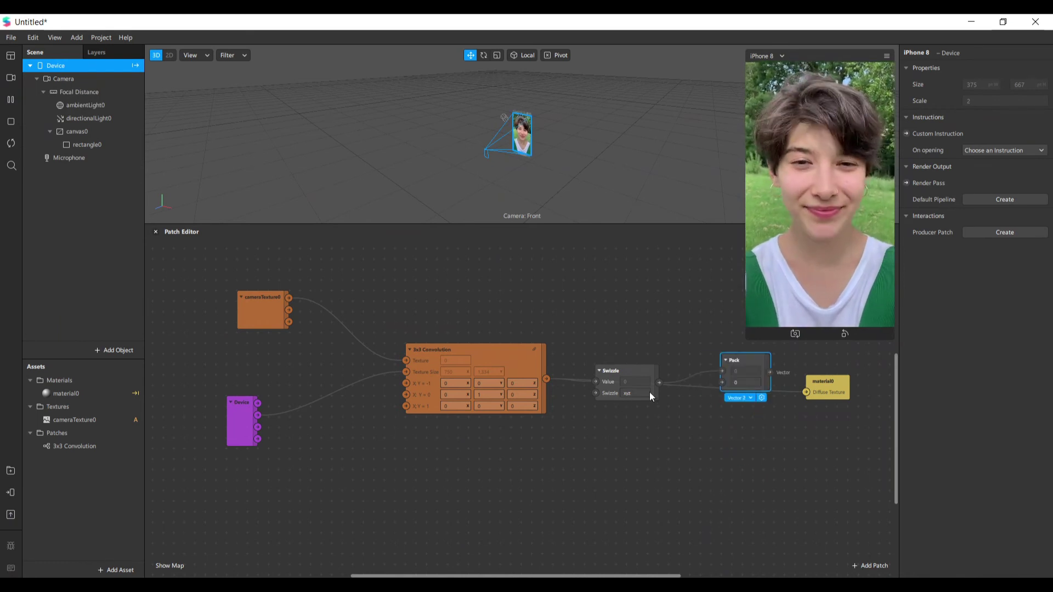
- Set the Pack's y to 1, wire it to Diffuse Texture, and align the chain
click(635, 394)
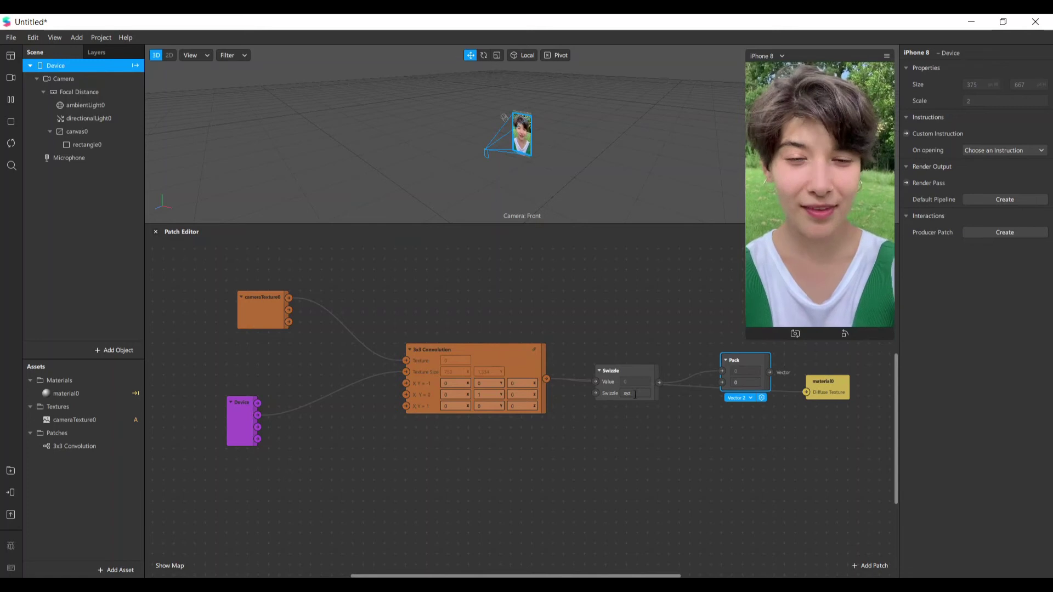
click(746, 383)
text(1)
drag(770, 373, 804, 397)
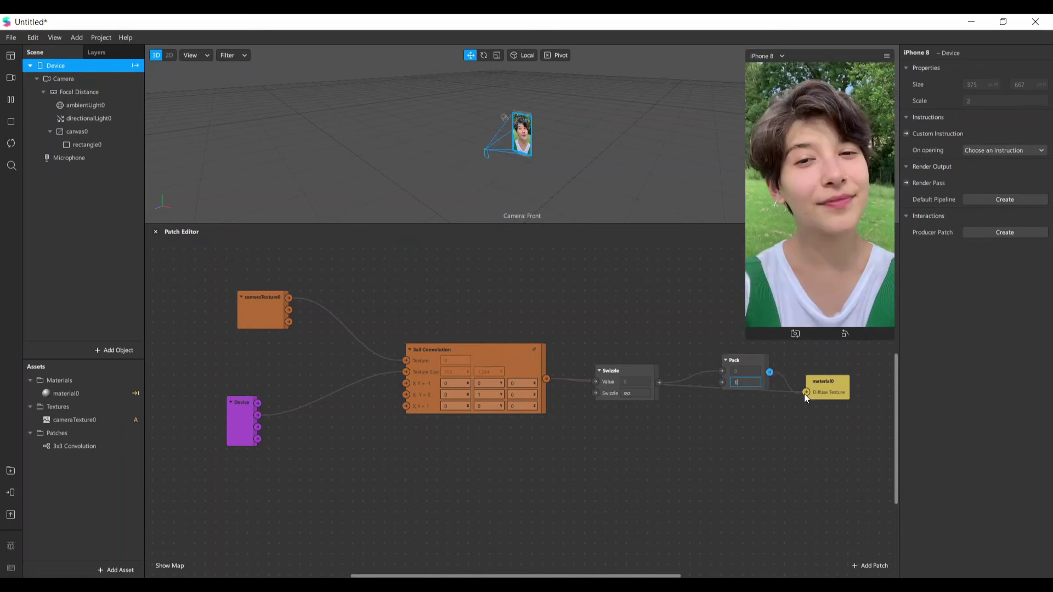
drag(741, 361, 726, 376)
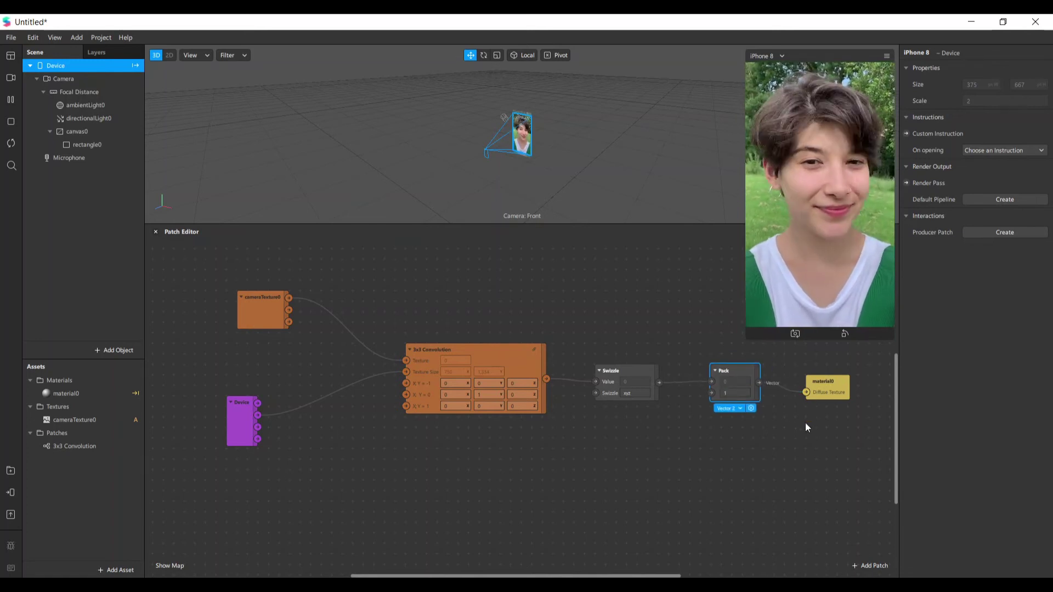
drag(825, 383, 825, 373)
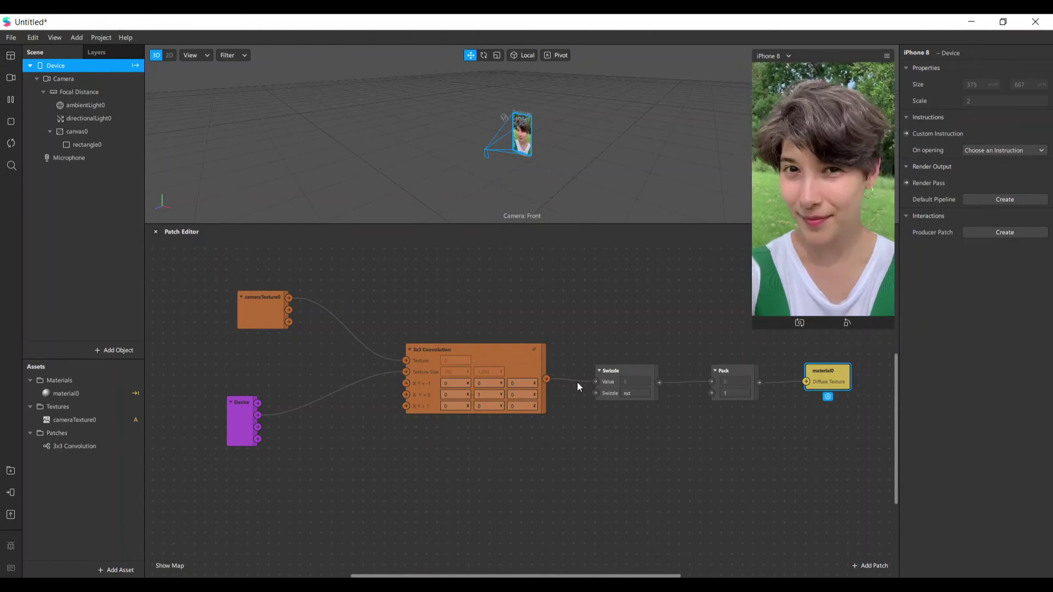
mouse_move(503, 344)
mouse_down()
mouse_move(502, 320)
mouse_move(492, 359)
mouse_up()
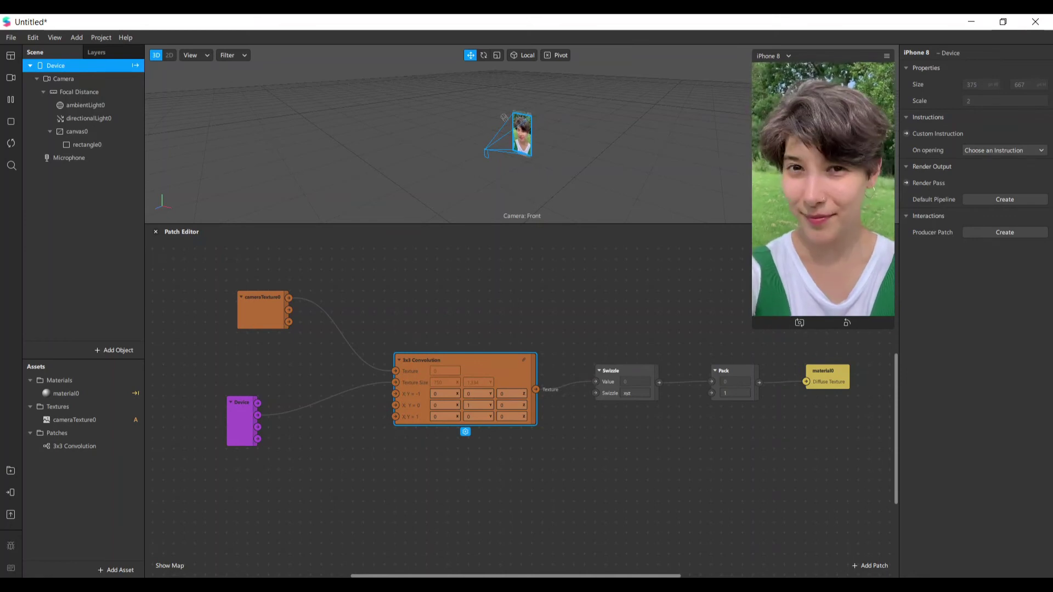
- Open the Convolution Wikipedia article in the browser and skim its definition
click(263, 537)
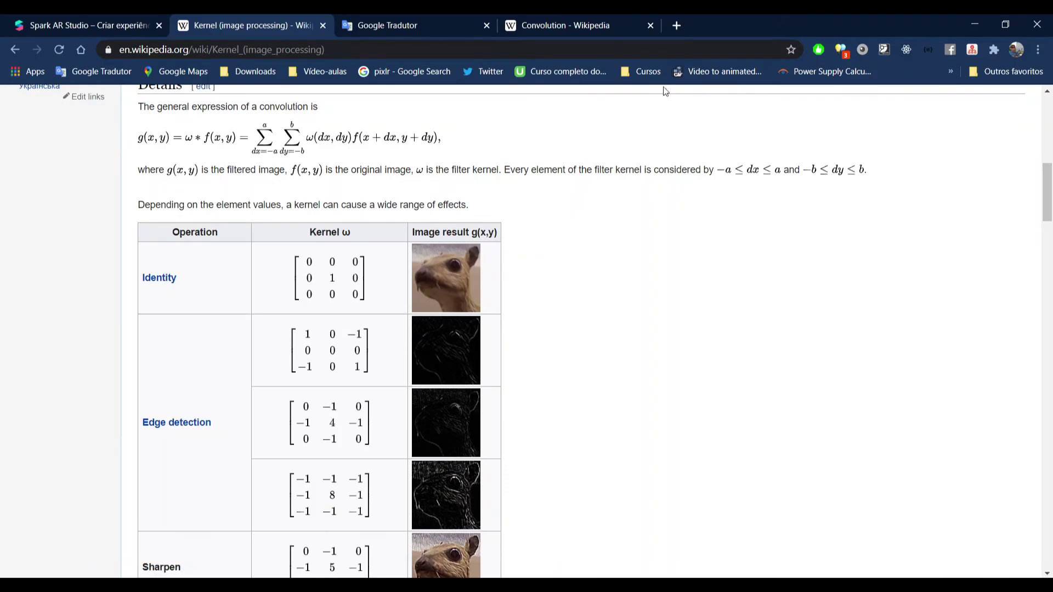
click(594, 22)
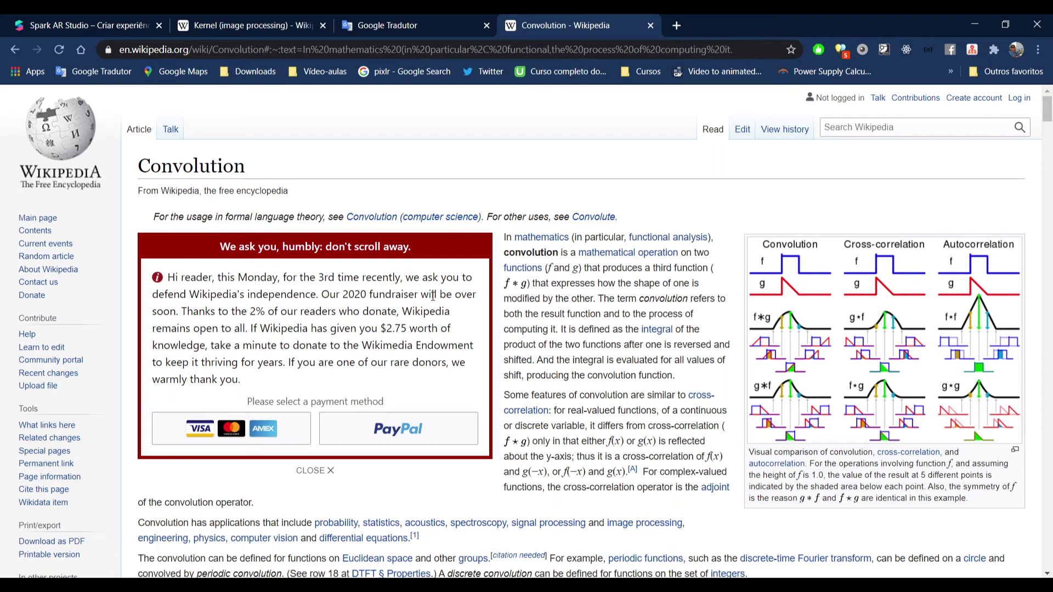
scroll(723, 299, down, 2)
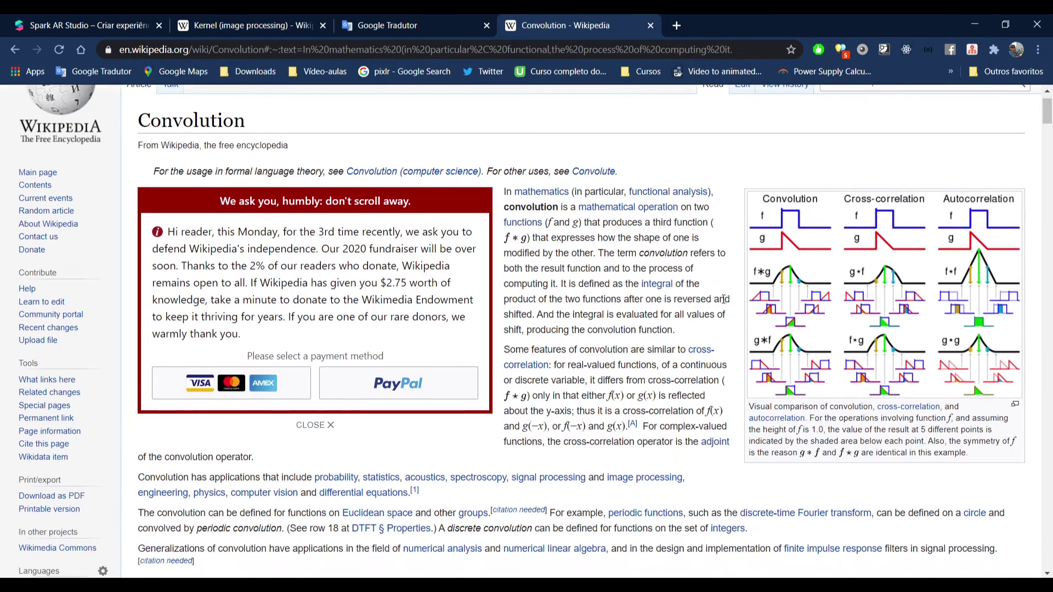
scroll(723, 299, up, 1)
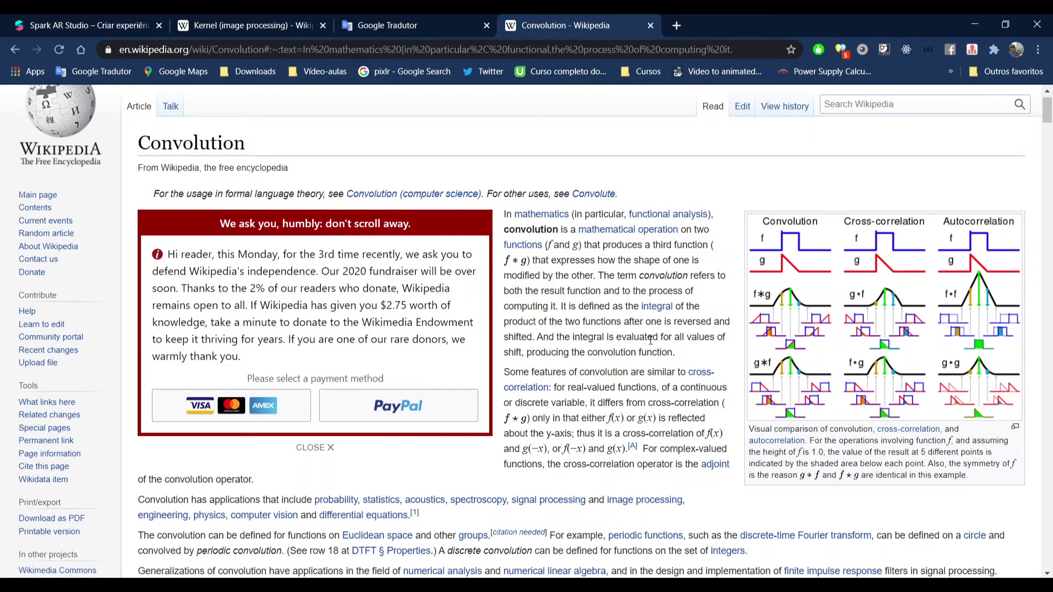
scroll(606, 335, down, 2)
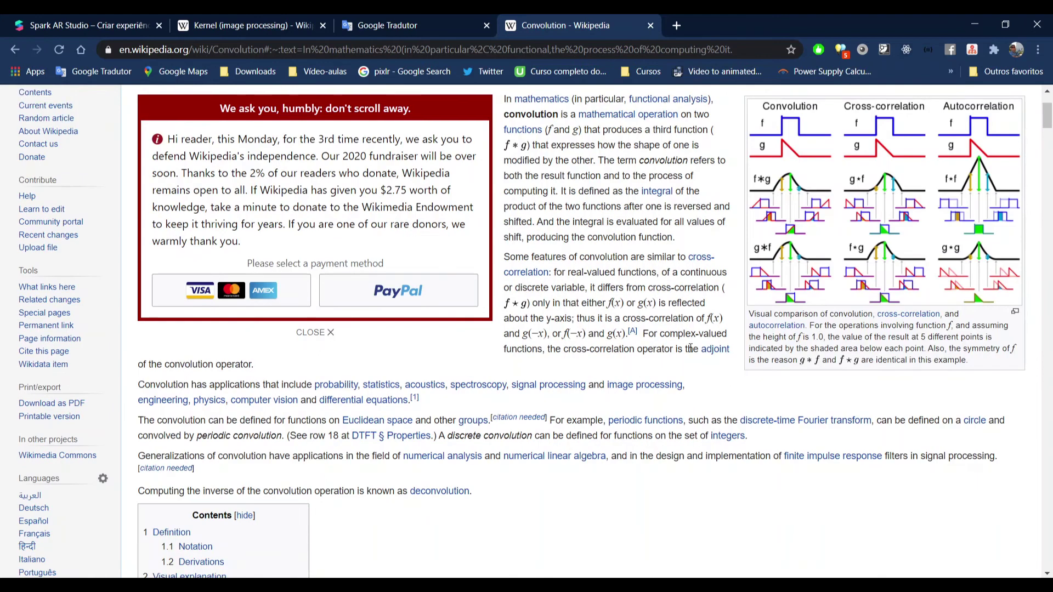
scroll(713, 329, up, 2)
- Read through the article's illustrated examples, then return to the top
mouse_move(720, 320)
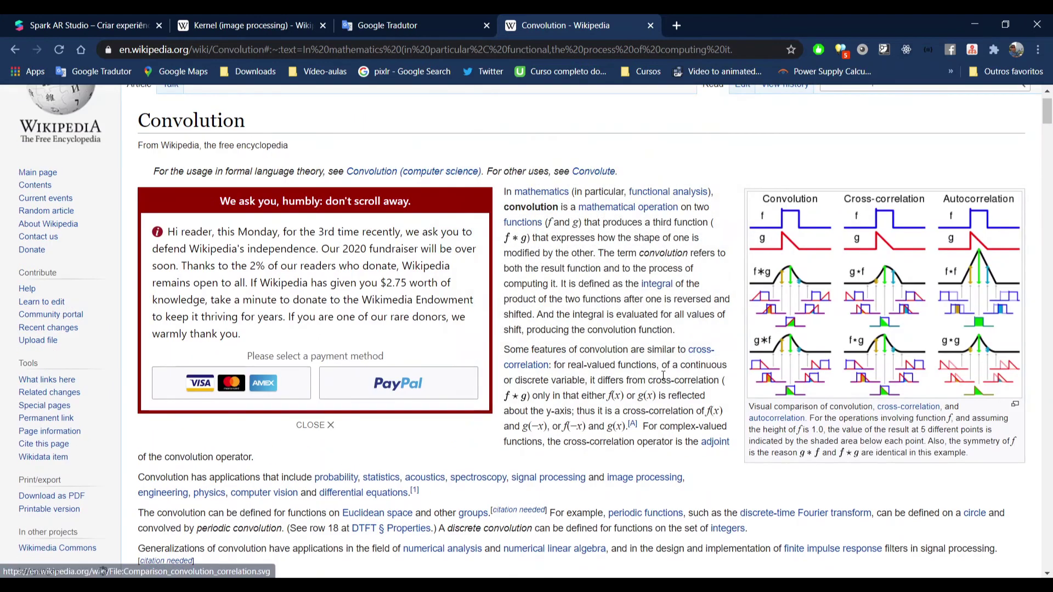
scroll(674, 427, up, 1)
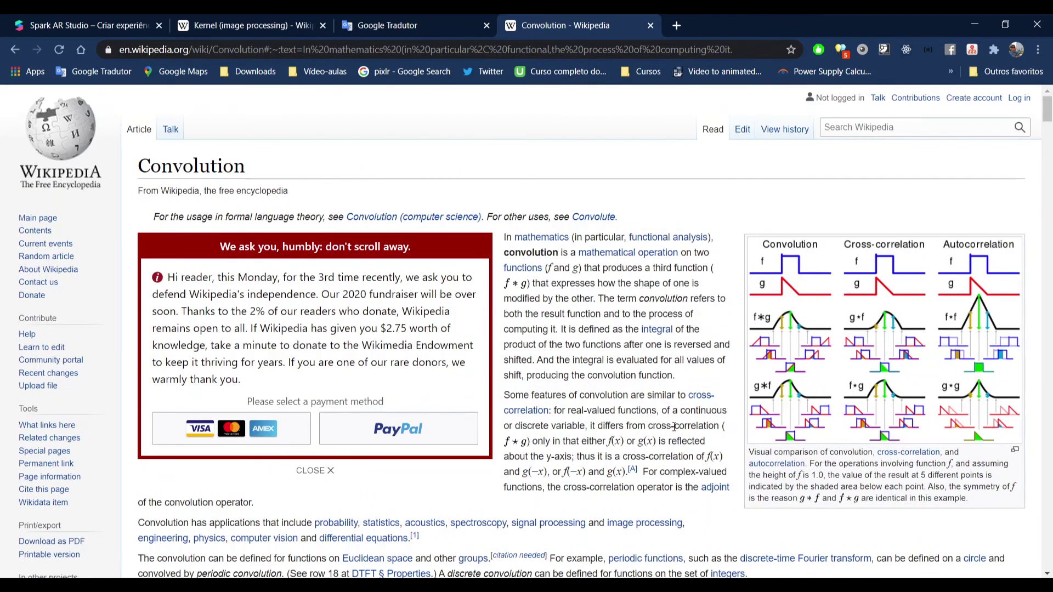
scroll(674, 427, down, 3)
scroll(673, 431, up, 2)
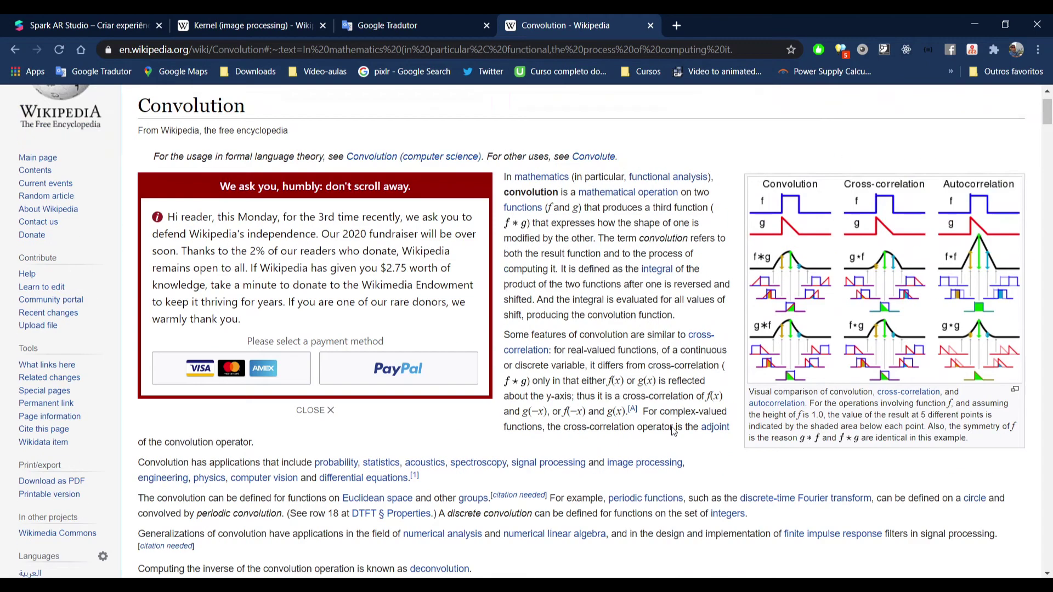
scroll(642, 331, down, 1)
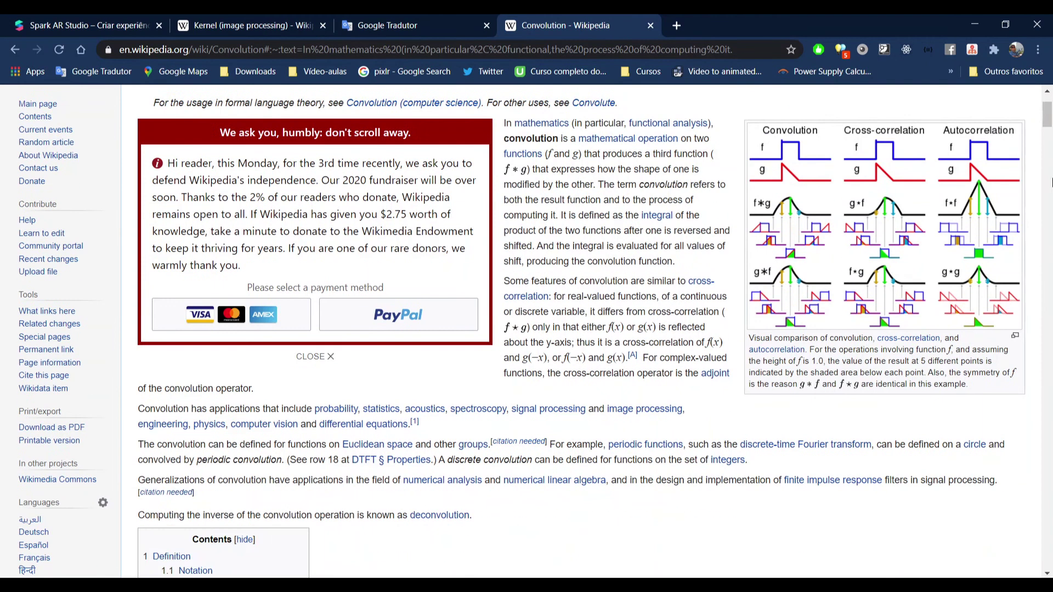
drag(1048, 117, 1044, 204)
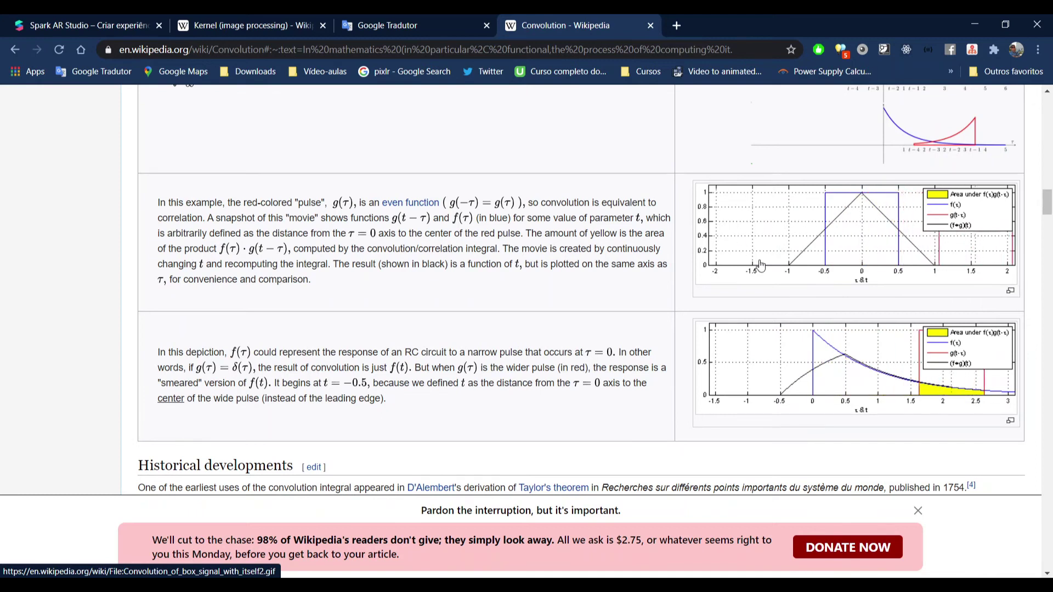
scroll(850, 255, up, 1)
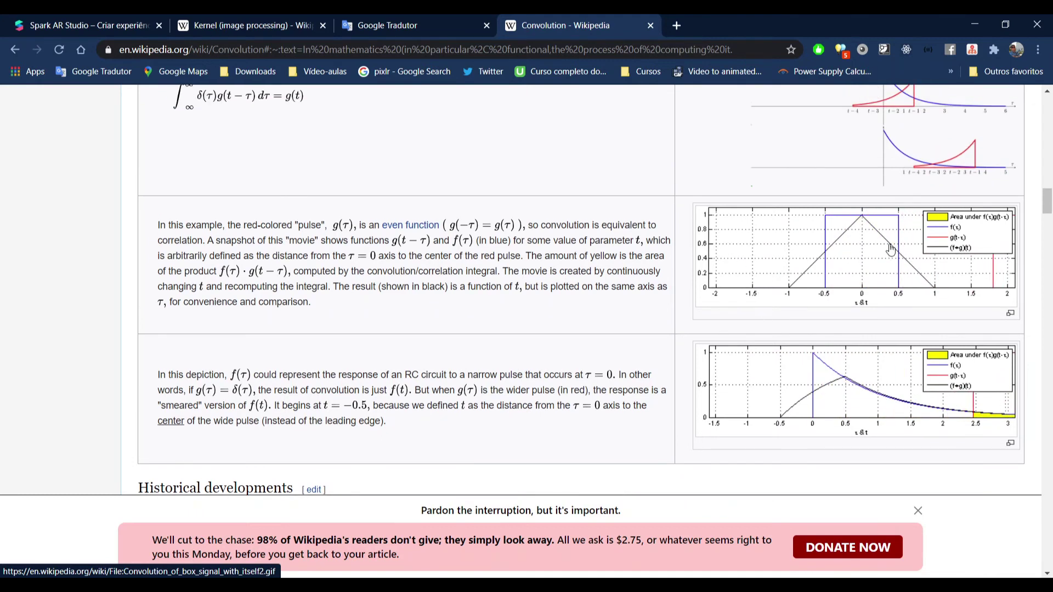
scroll(890, 250, down, 7)
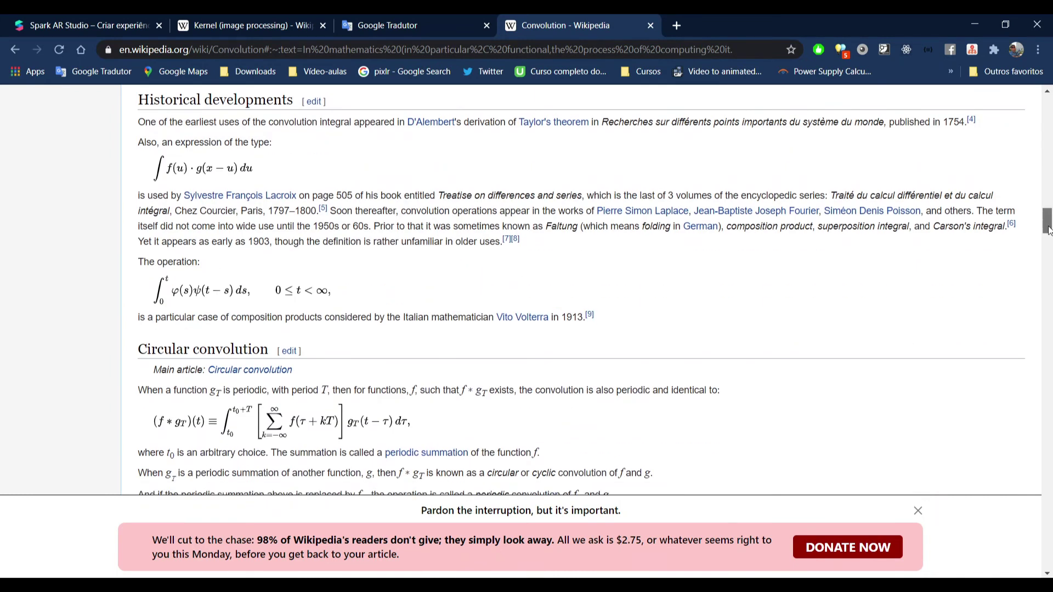
drag(1047, 230, 1047, 112)
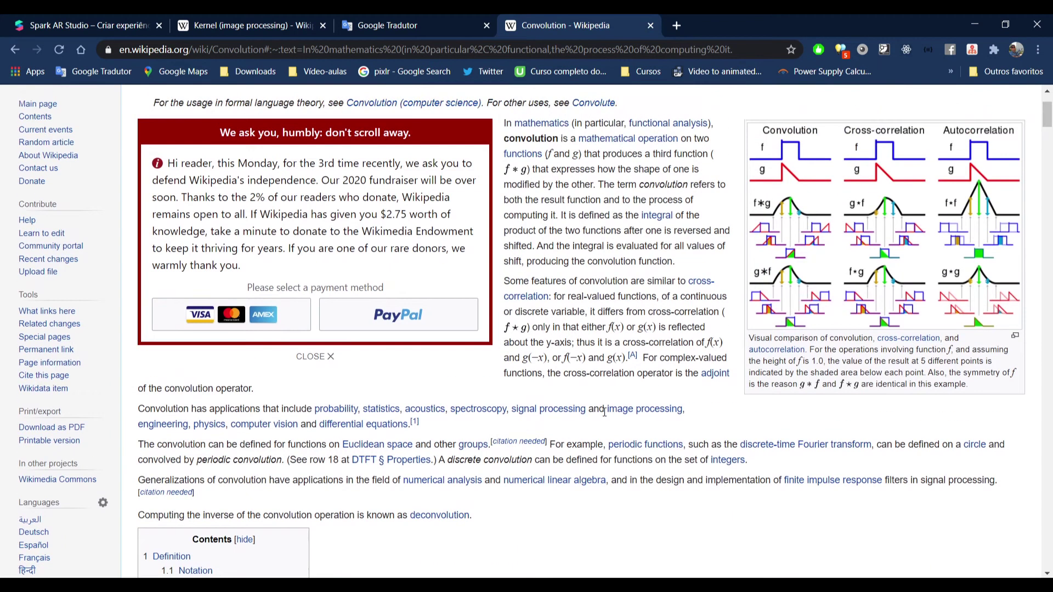
scroll(604, 411, up, 1)
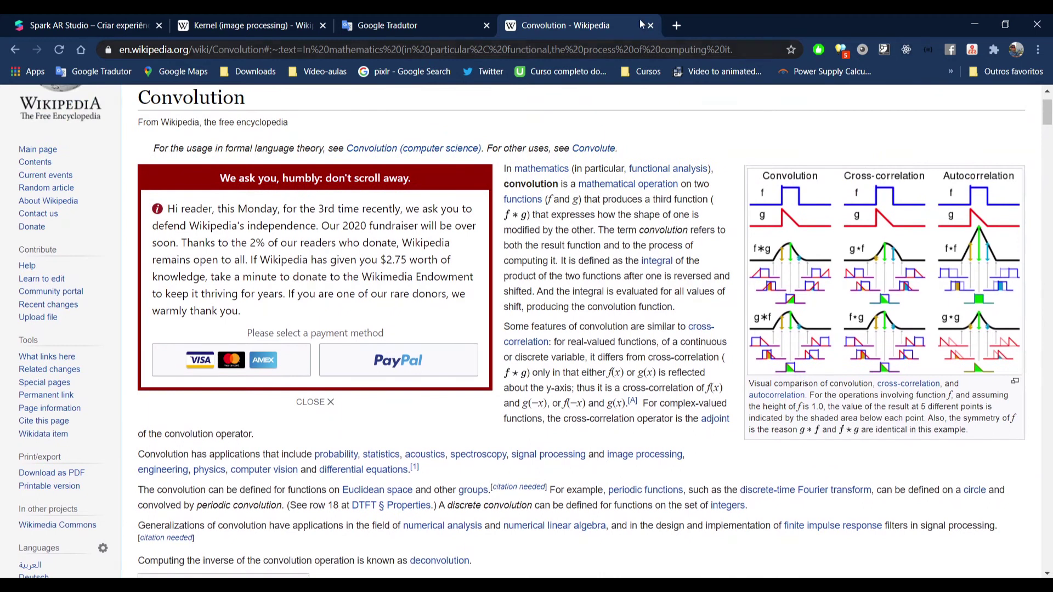
- Scroll the Kernel (image processing) article to its example kernel table, highlighting the Identity matrix
click(231, 25)
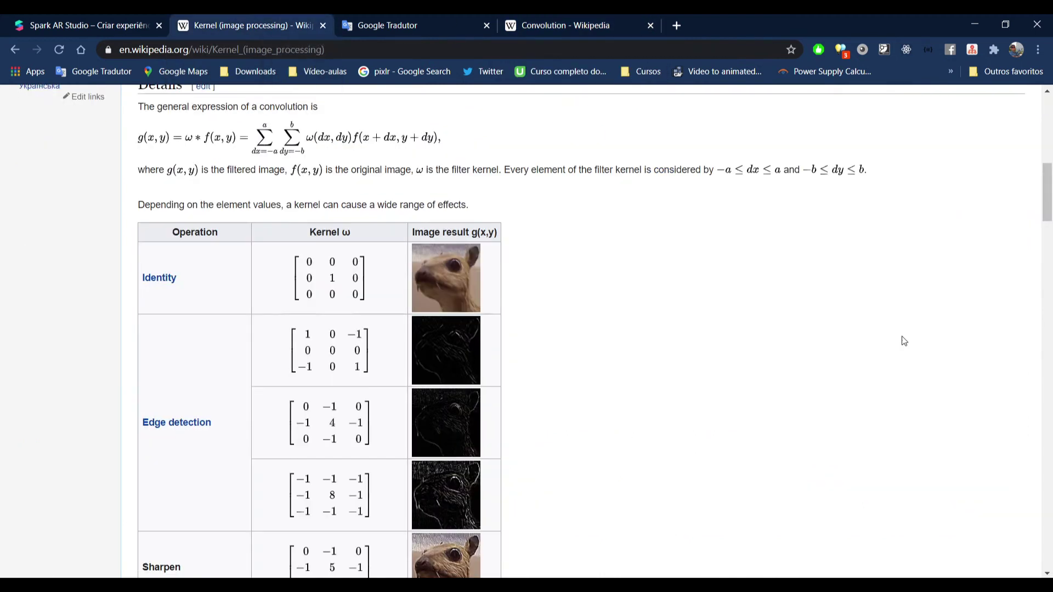
drag(1048, 192, 1049, 108)
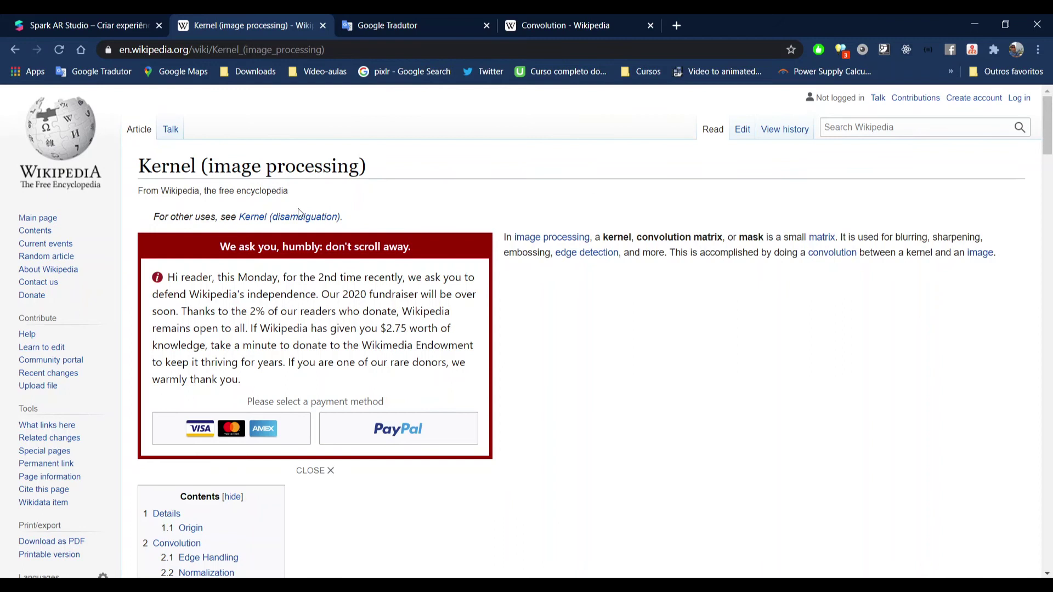
scroll(751, 250, down, 1)
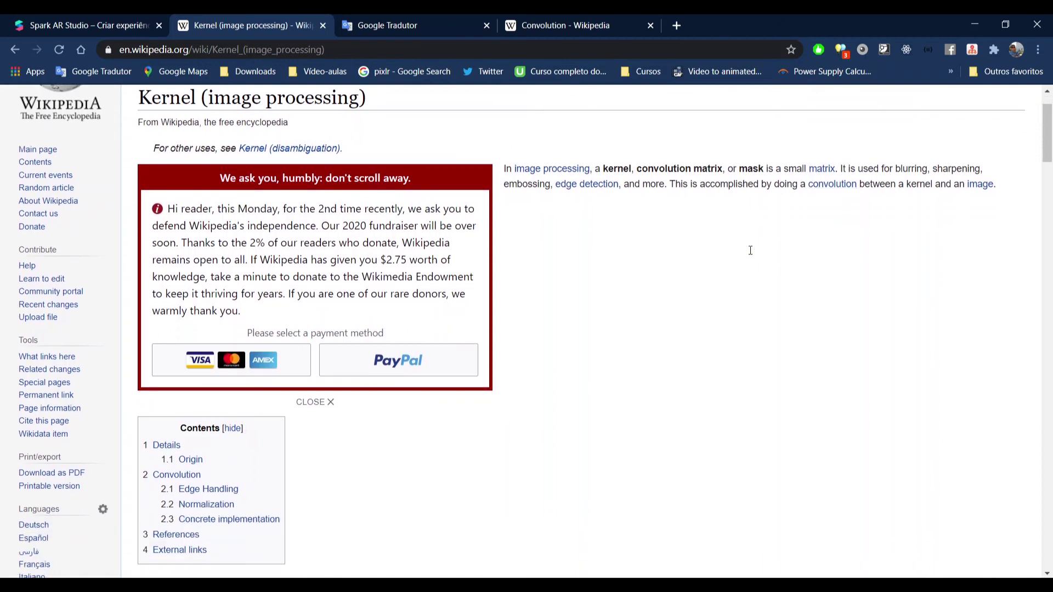
drag(1047, 149, 1050, 215)
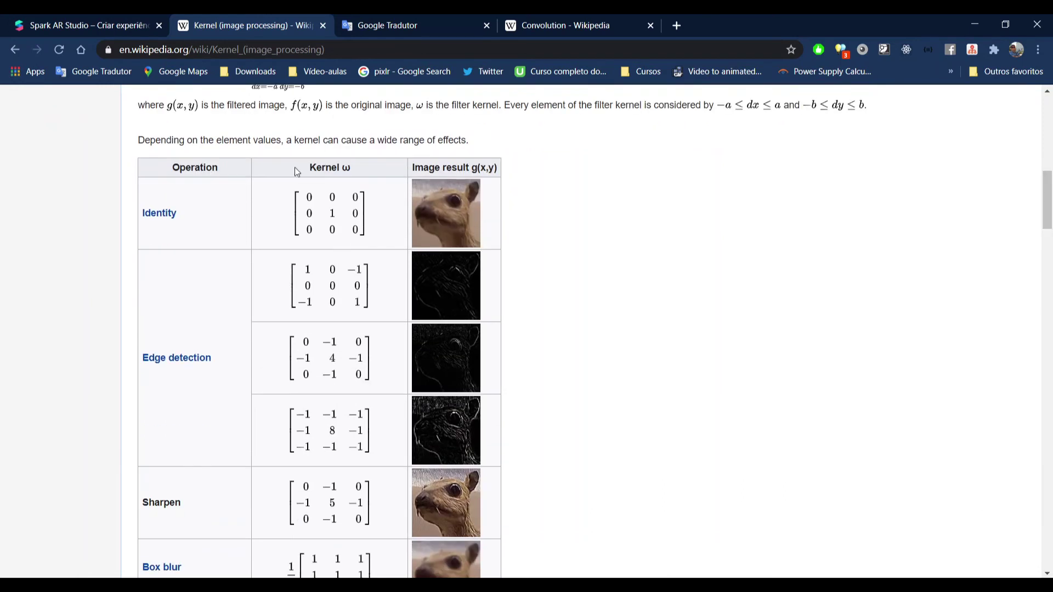
drag(287, 195, 547, 193)
scroll(515, 199, down, 1)
click(543, 218)
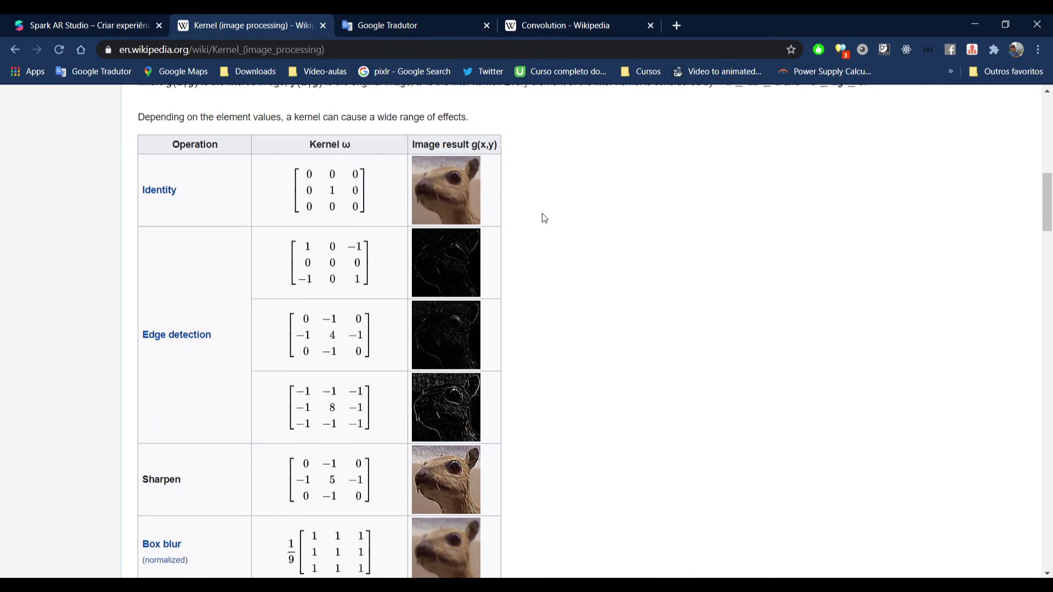
drag(277, 170, 363, 193)
click(377, 205)
scroll(407, 260, down, 1)
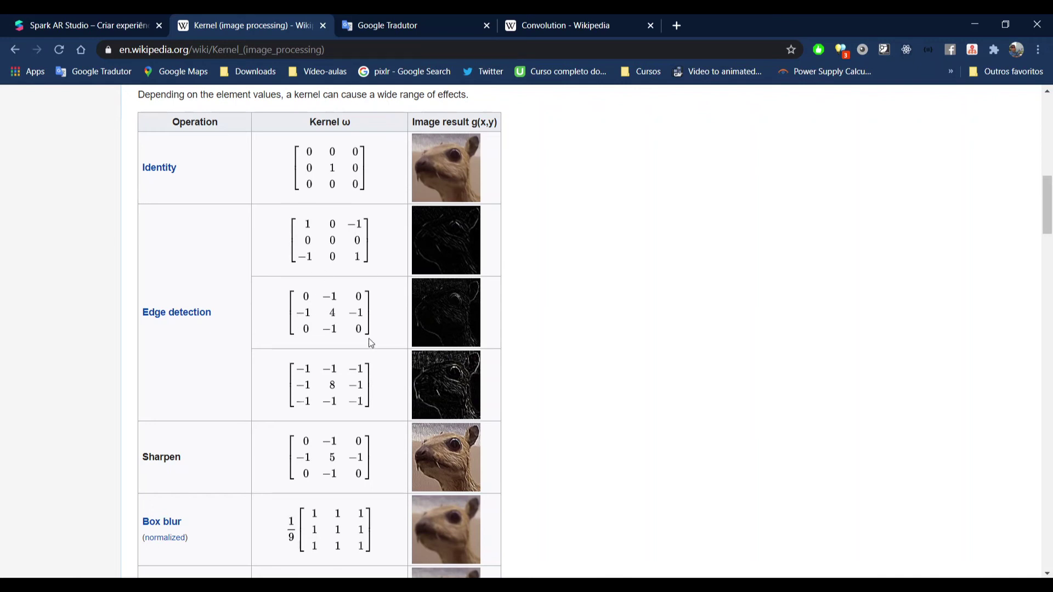
scroll(390, 282, down, 1)
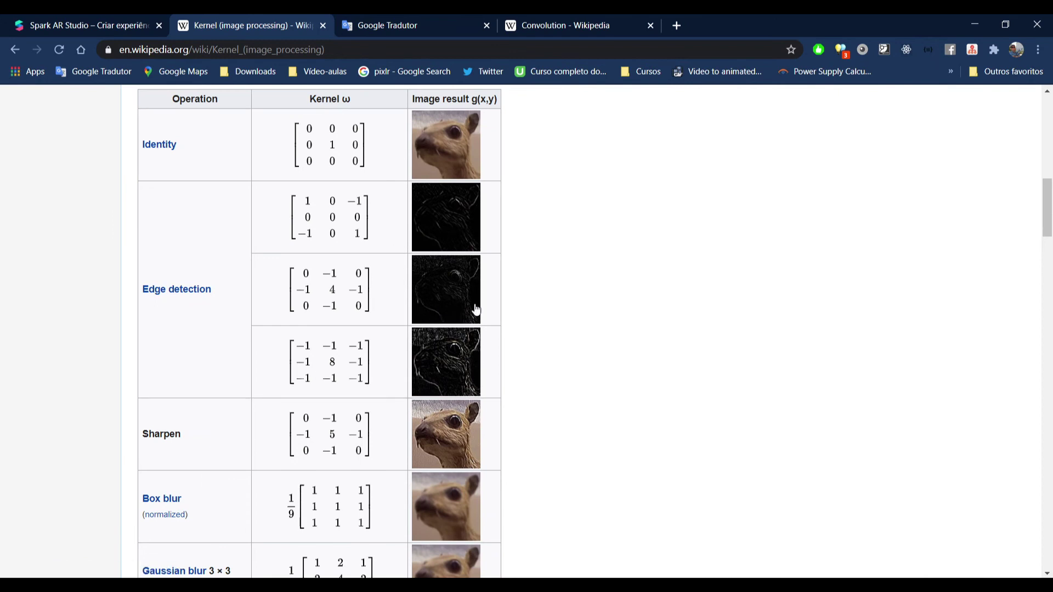
scroll(475, 308, down, 1)
scroll(340, 396, down, 1)
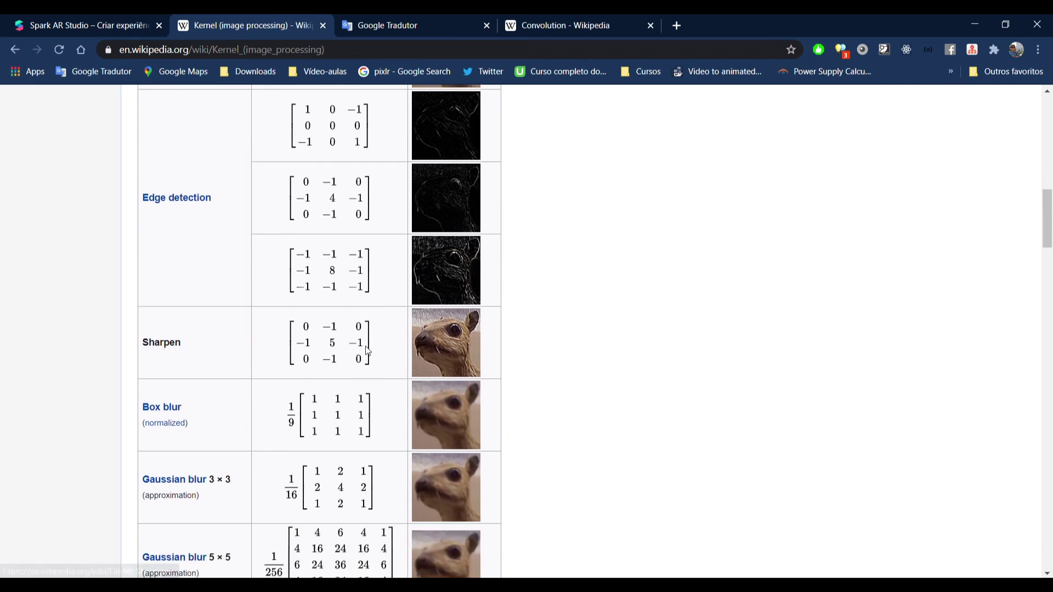
scroll(437, 348, down, 1)
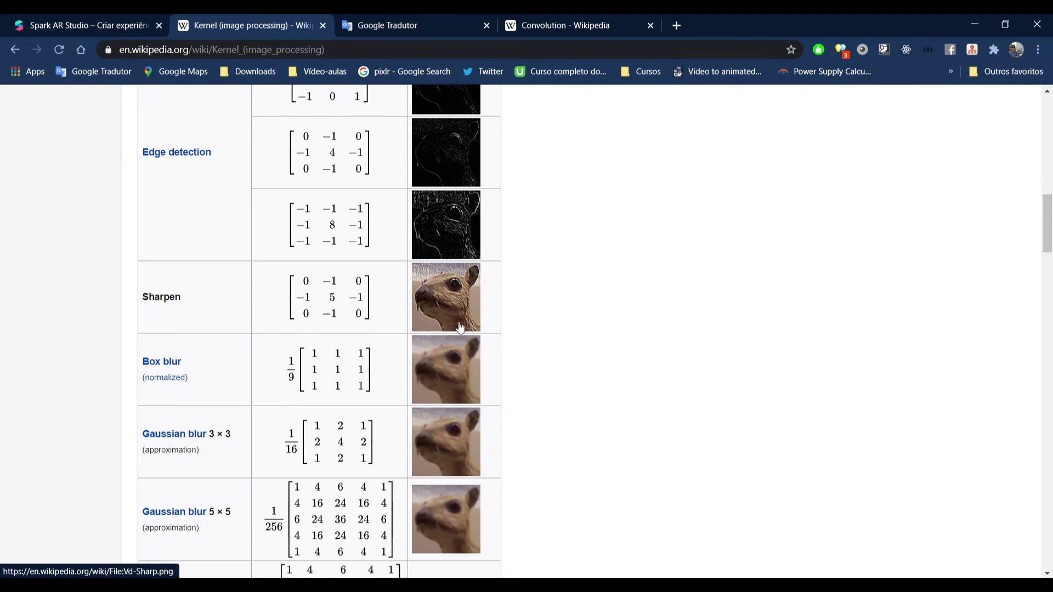
scroll(460, 327, down, 1)
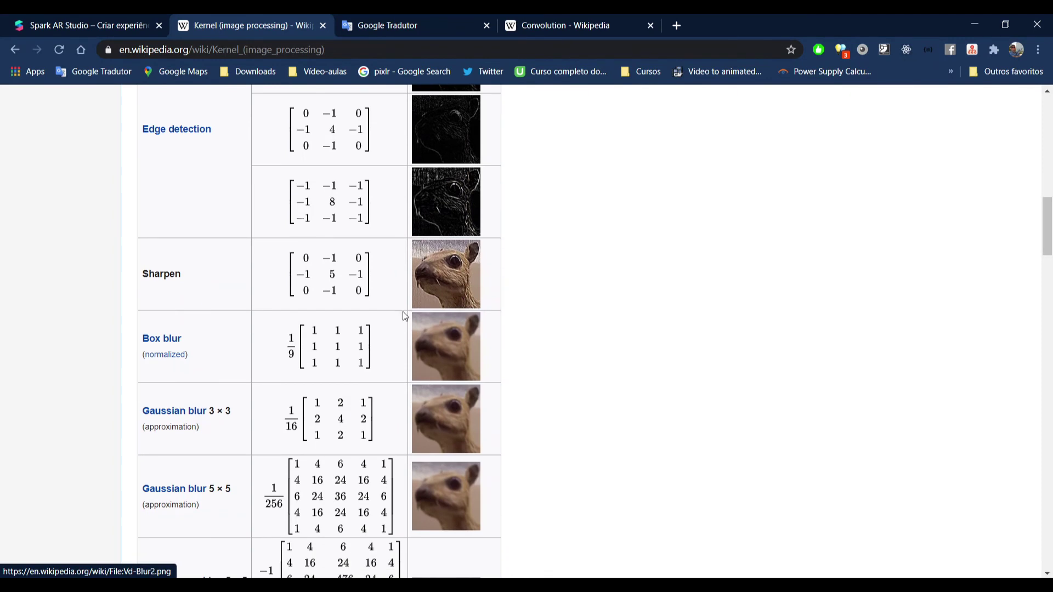
scroll(370, 339, down, 1)
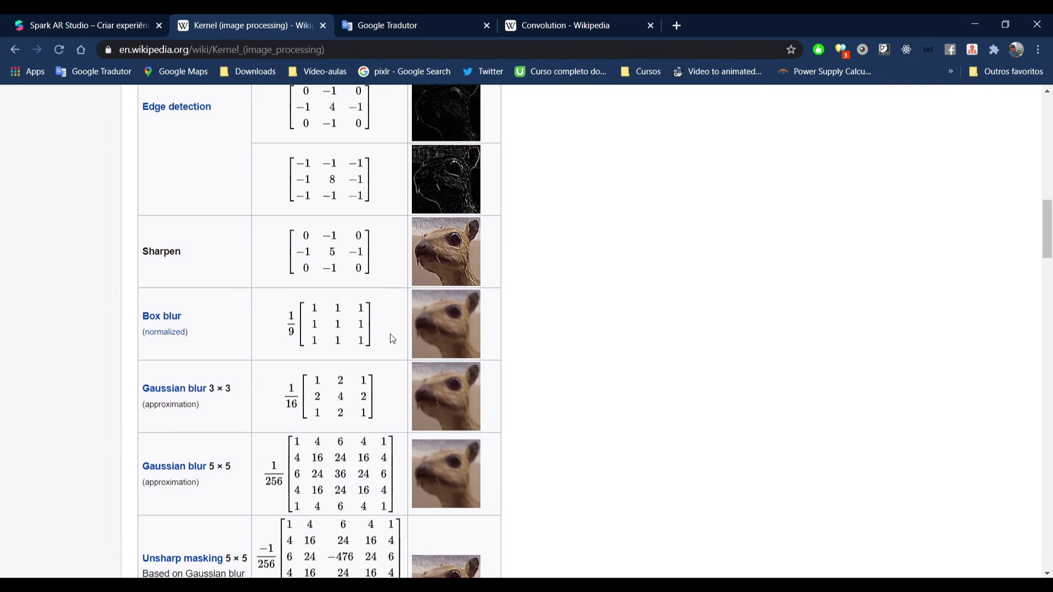
scroll(392, 339, down, 2)
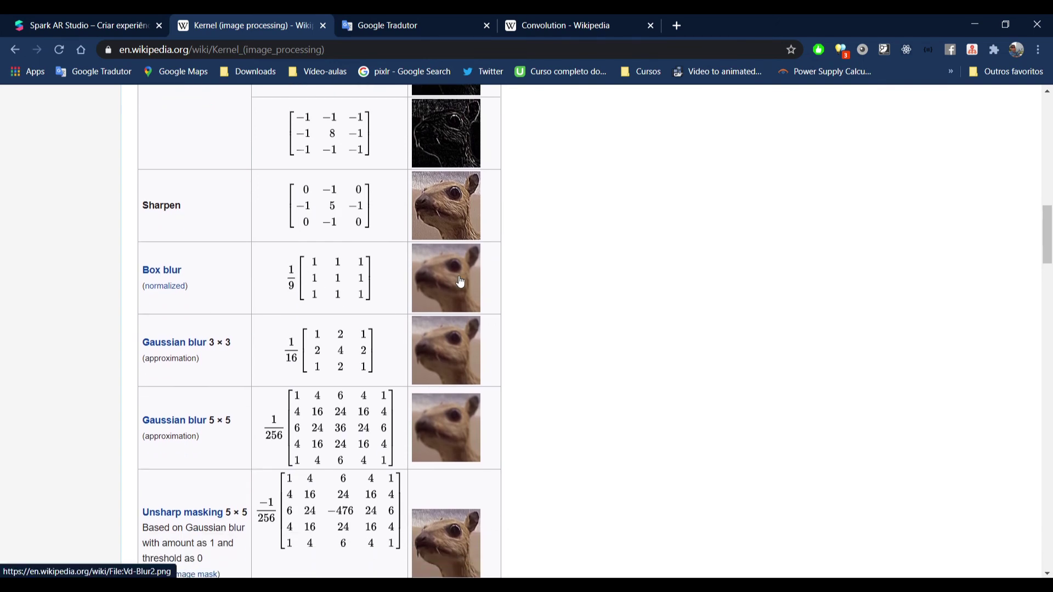
scroll(281, 411, down, 1)
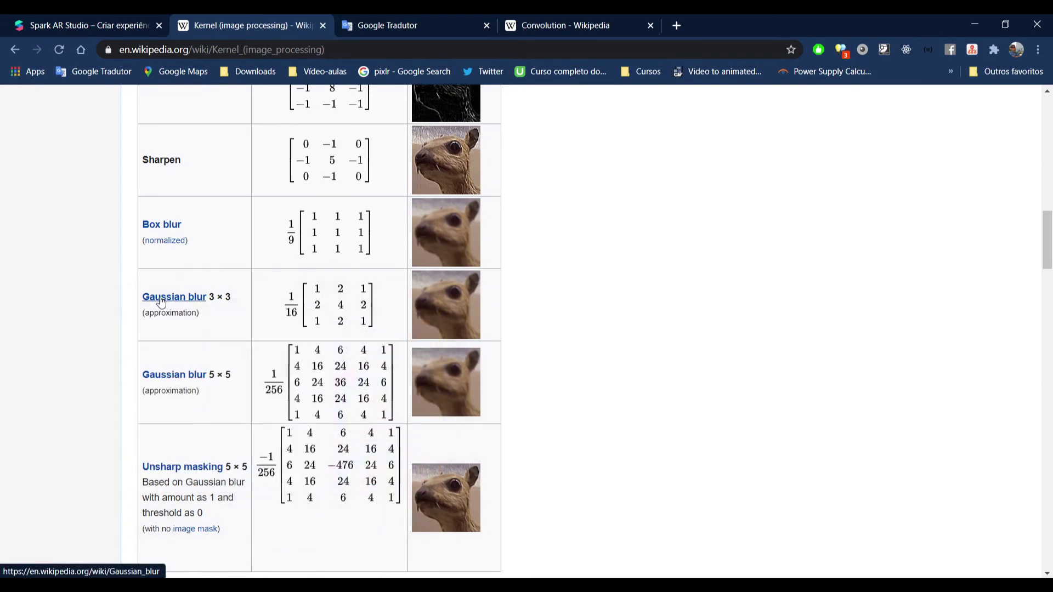
scroll(165, 301, down, 1)
drag(307, 217, 297, 329)
scroll(330, 333, up, 1)
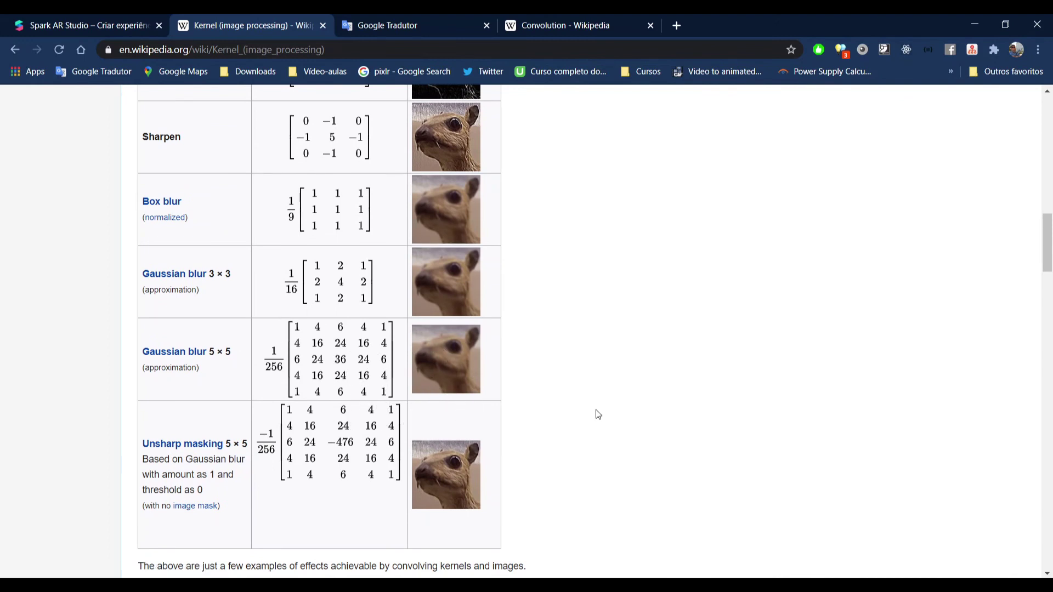
scroll(404, 317, down, 1)
scroll(456, 322, down, 1)
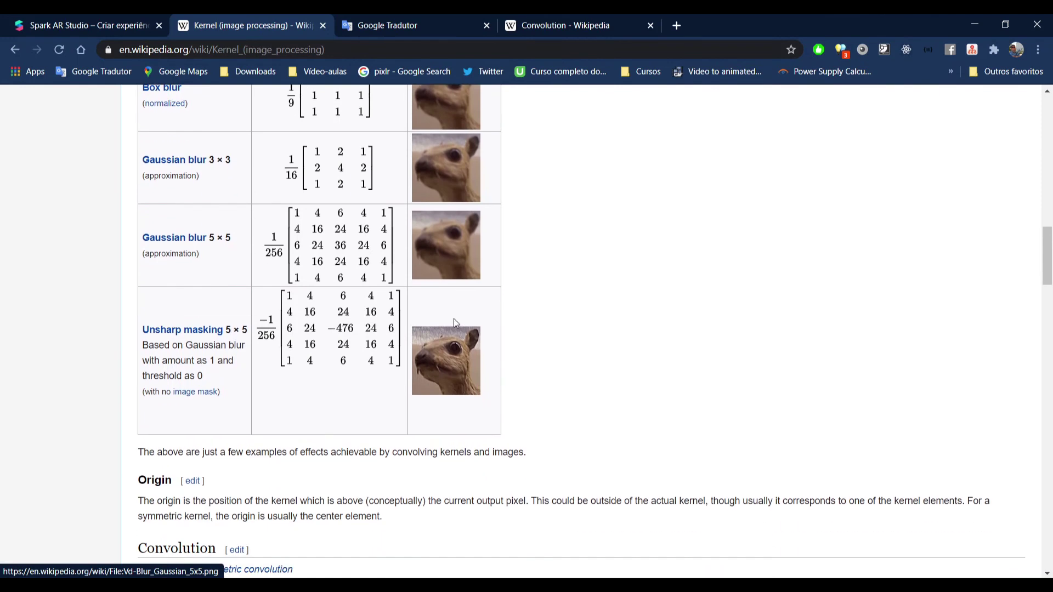
scroll(404, 319, up, 7)
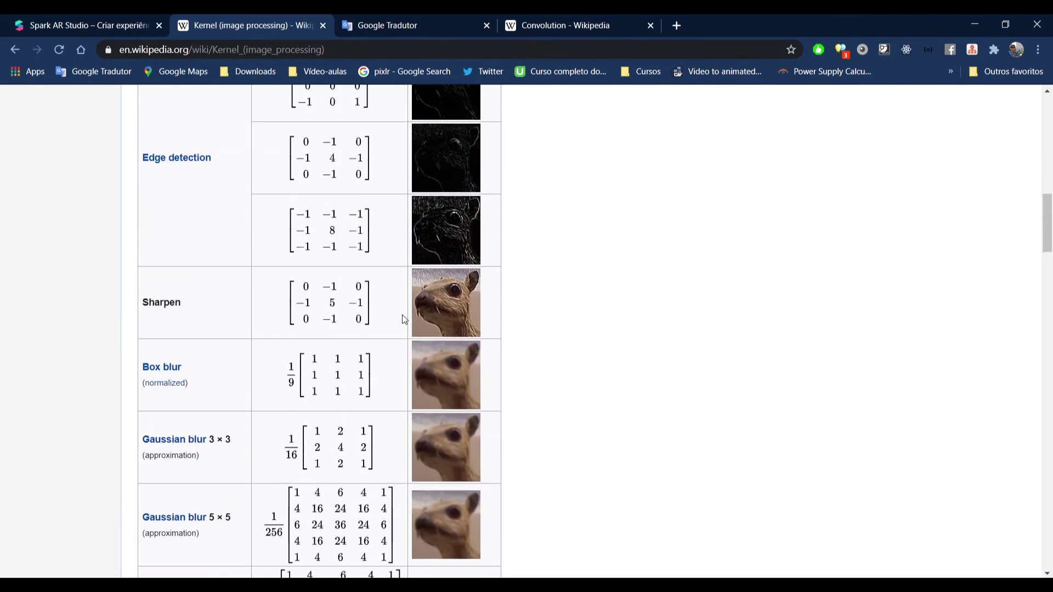
drag(285, 320, 342, 329)
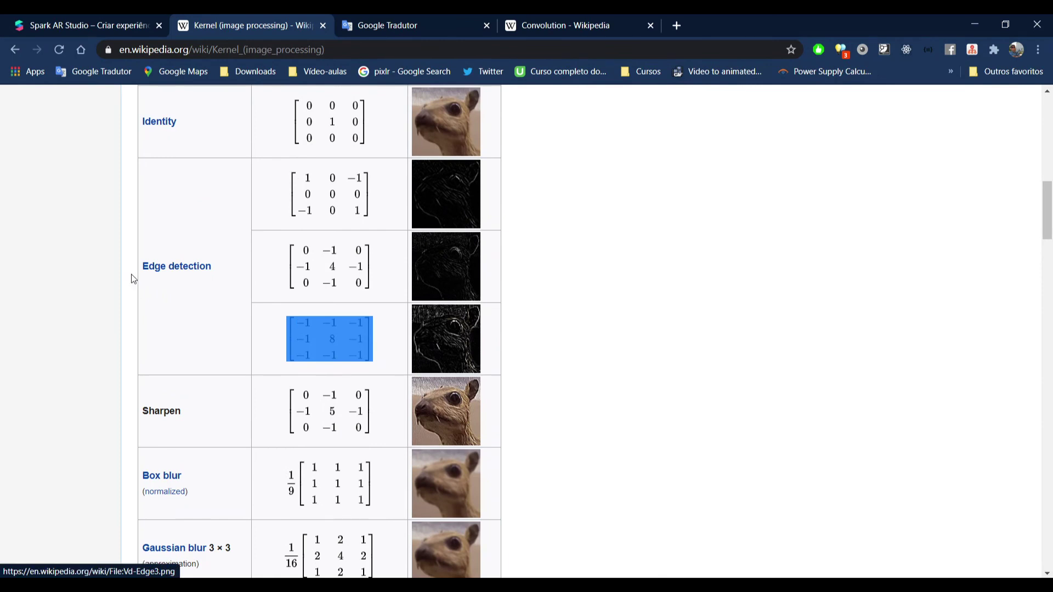
scroll(169, 423, down, 1)
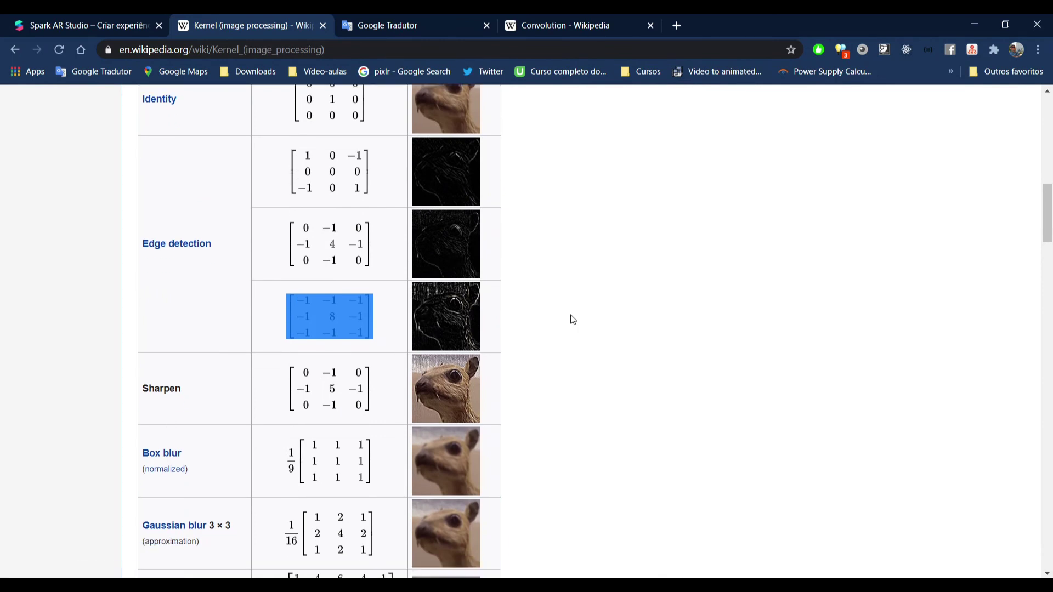
scroll(515, 321, down, 1)
scroll(475, 313, up, 4)
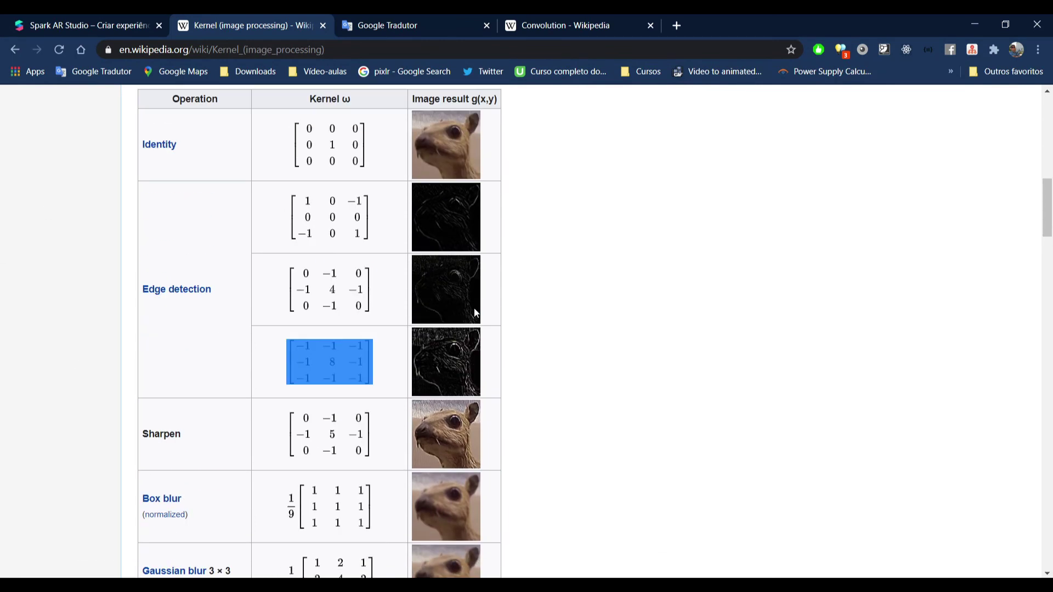
scroll(302, 274, down, 4)
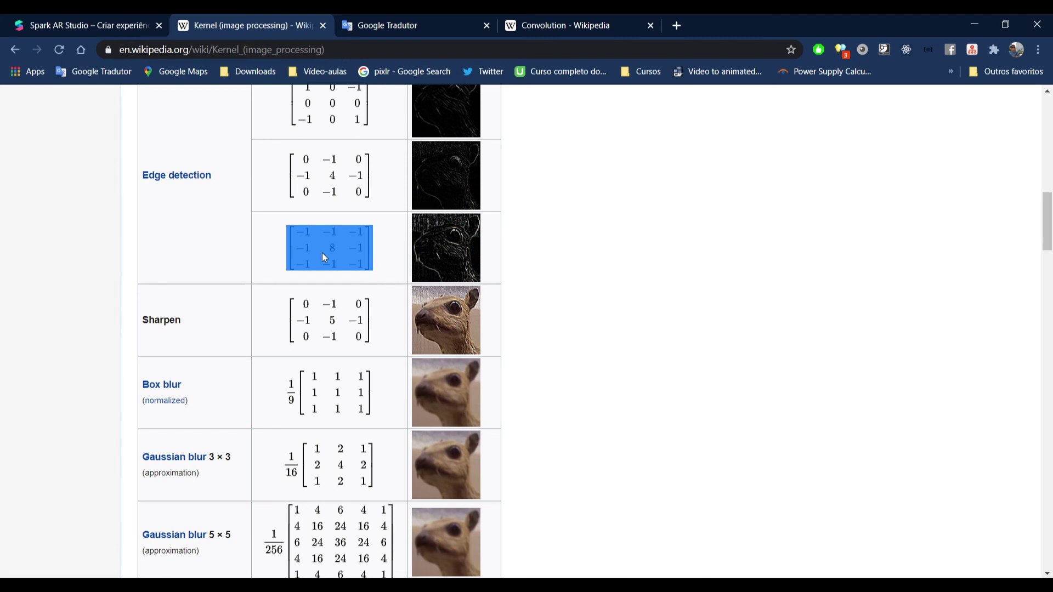
click(703, 436)
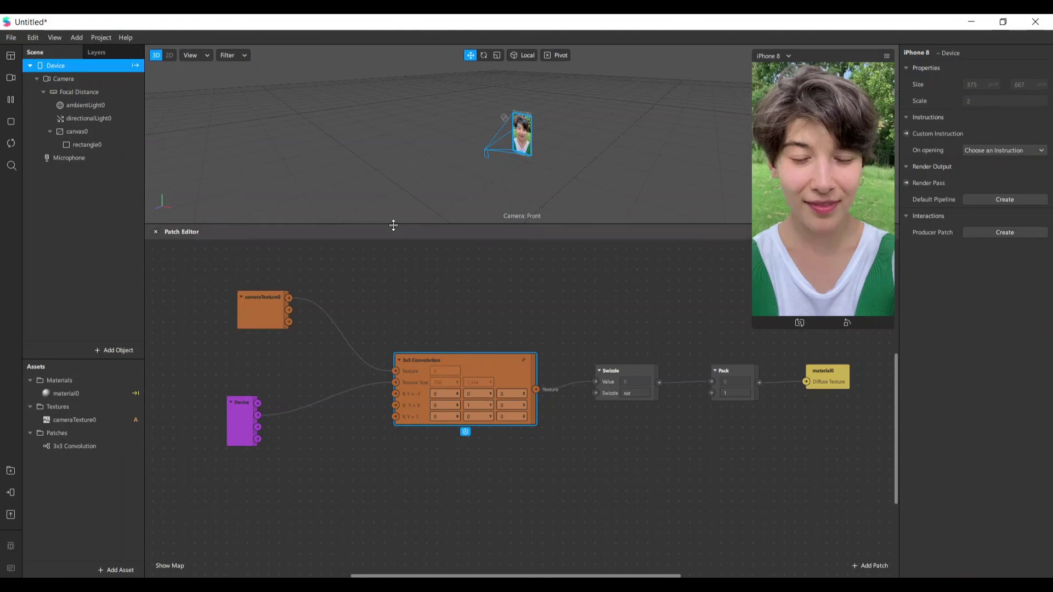
- Enter -1 in the three top-row fields of the 3x3 Convolution kernel
text(-1)
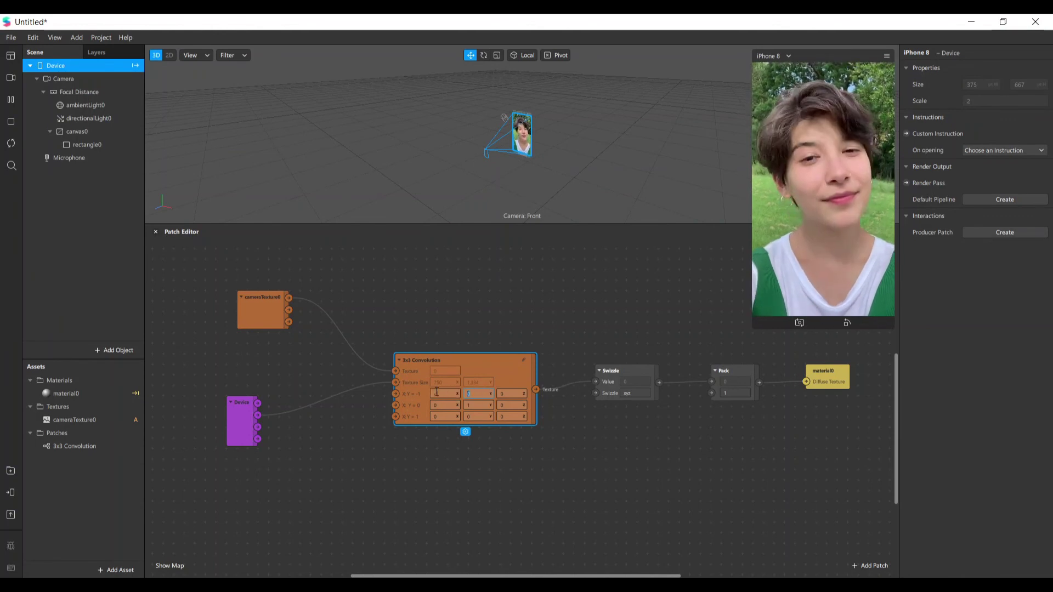
key(Tab)
text(-1)
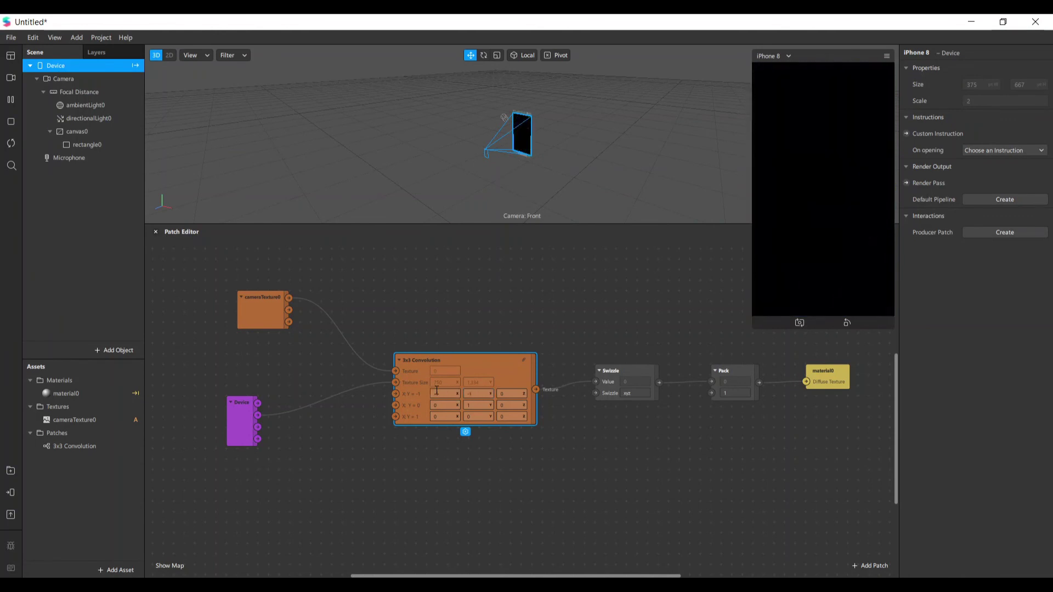
key(Tab)
text(-1)
key(Return)
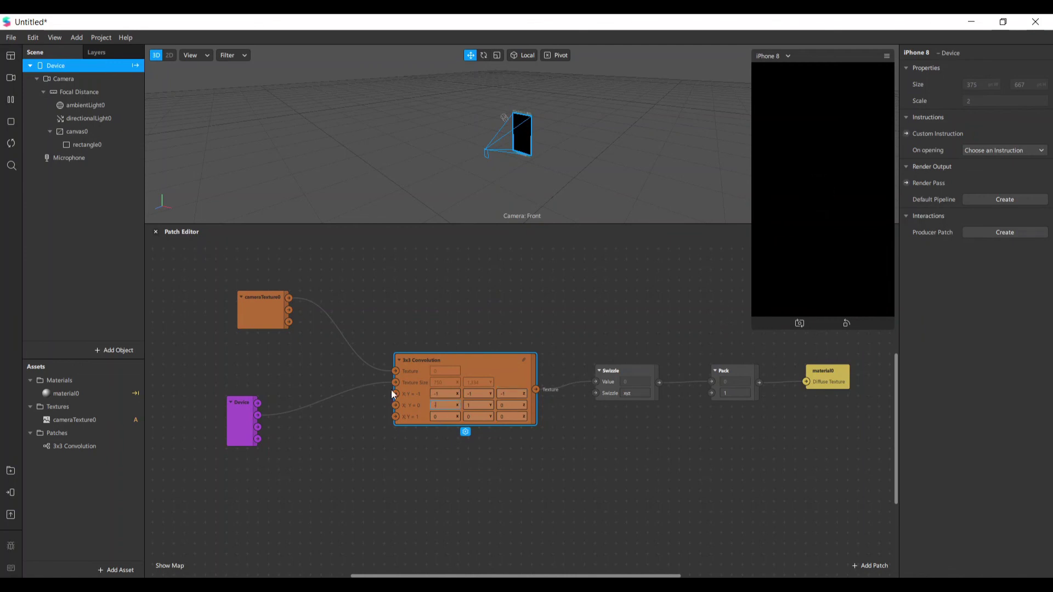
- Fill the remaining kernel fields with -1 and the centre with 8, then enlarge the preview
text(1)
key(Tab)
key(Tab)
text(-1)
drag(475, 412, 447, 414)
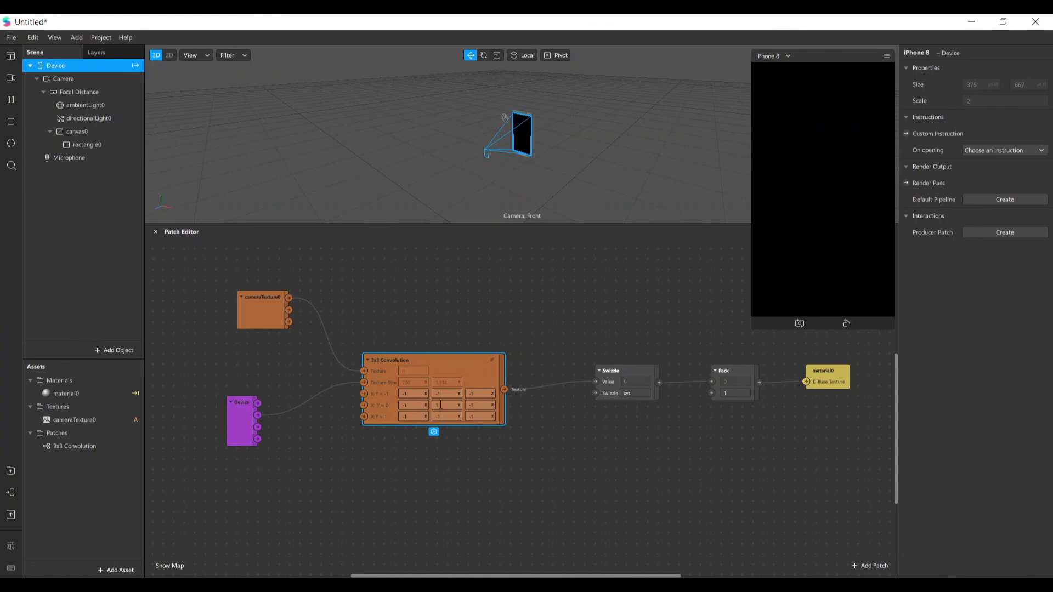
text(8)
key(Return)
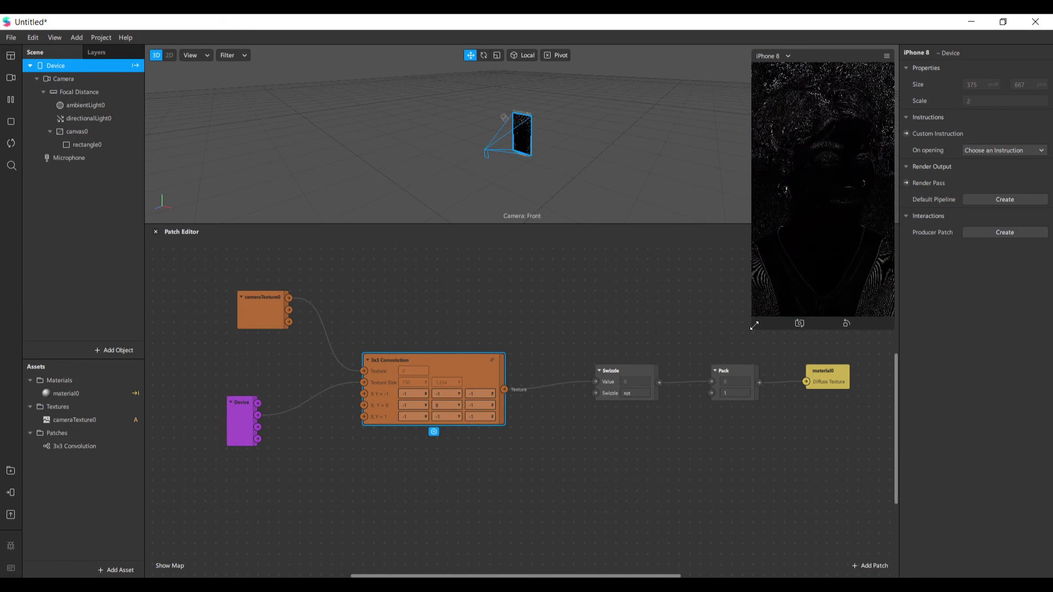
drag(751, 318, 646, 341)
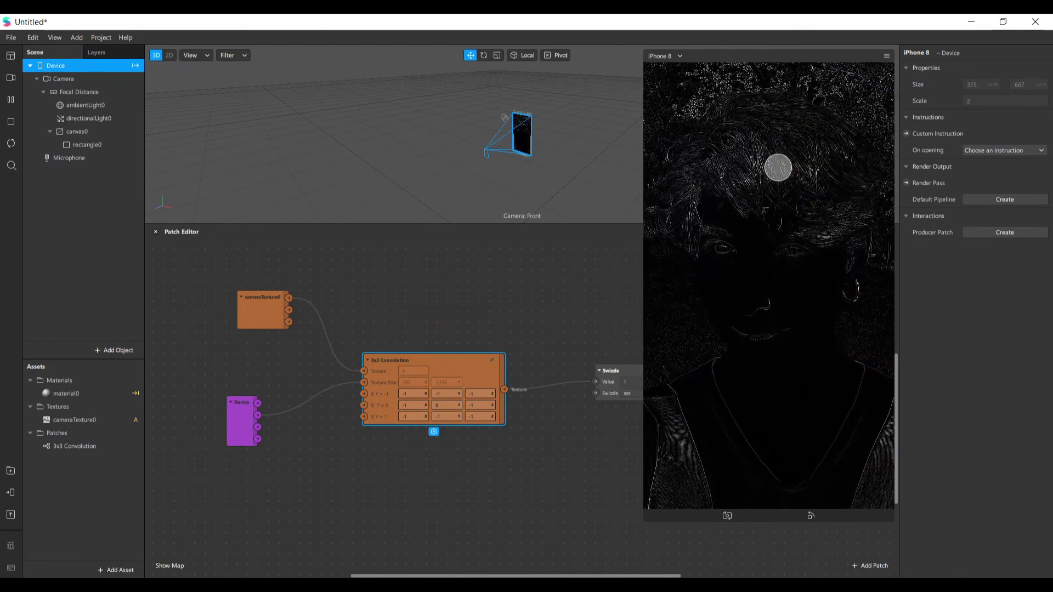
- Try the room-scene, trees-and-field and woman-at-desk simulation videos, then shrink the preview
click(10, 77)
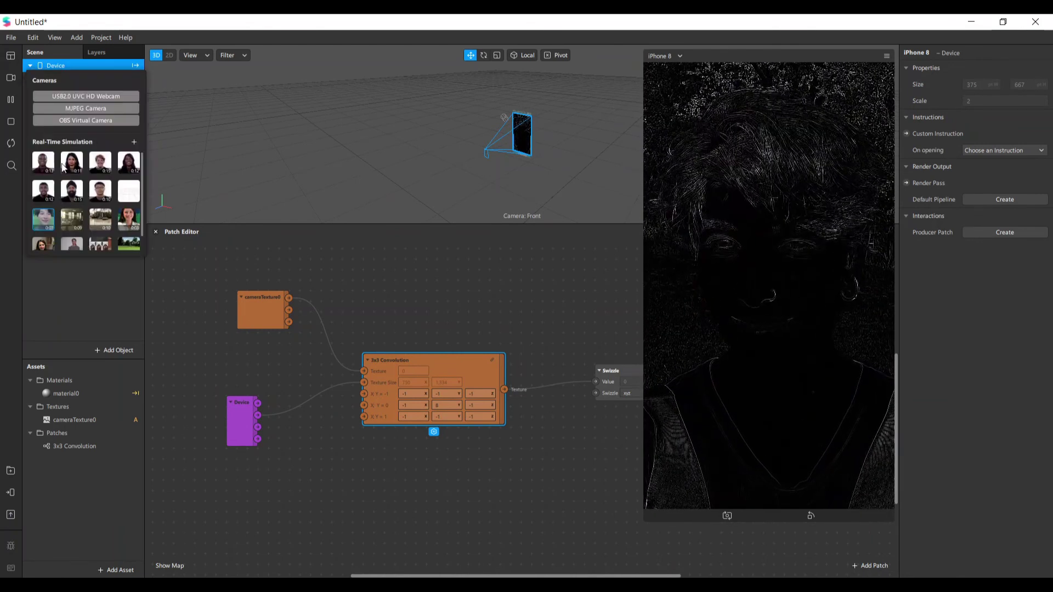
click(72, 220)
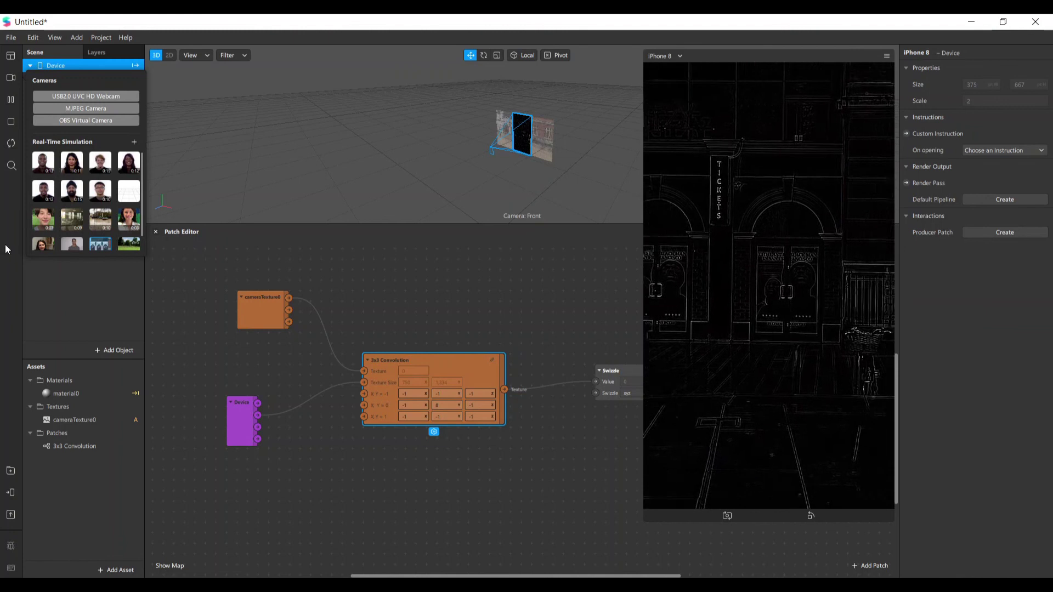
click(128, 245)
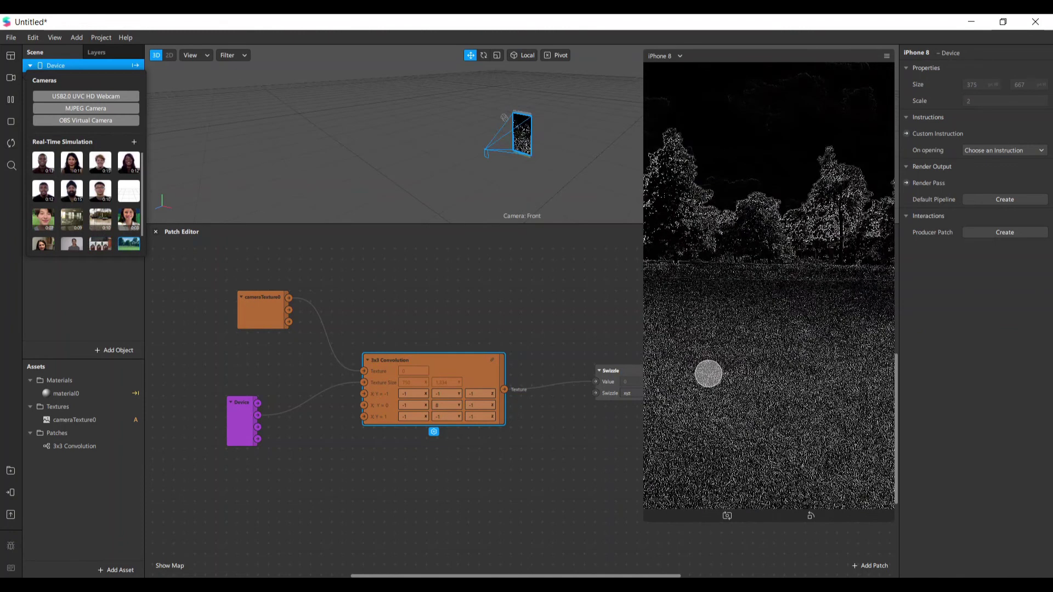
click(39, 248)
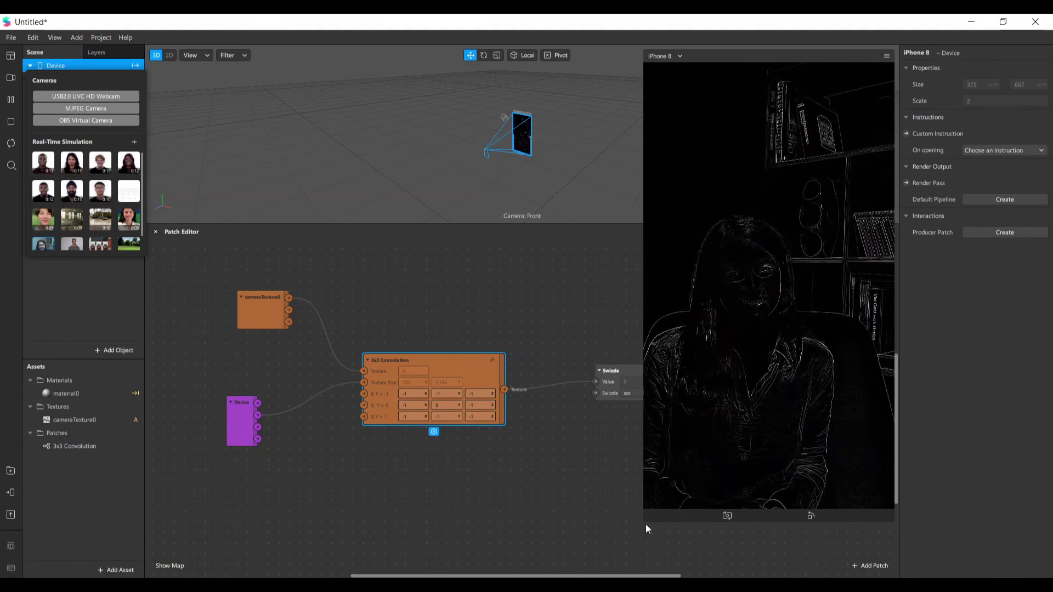
drag(646, 524, 732, 397)
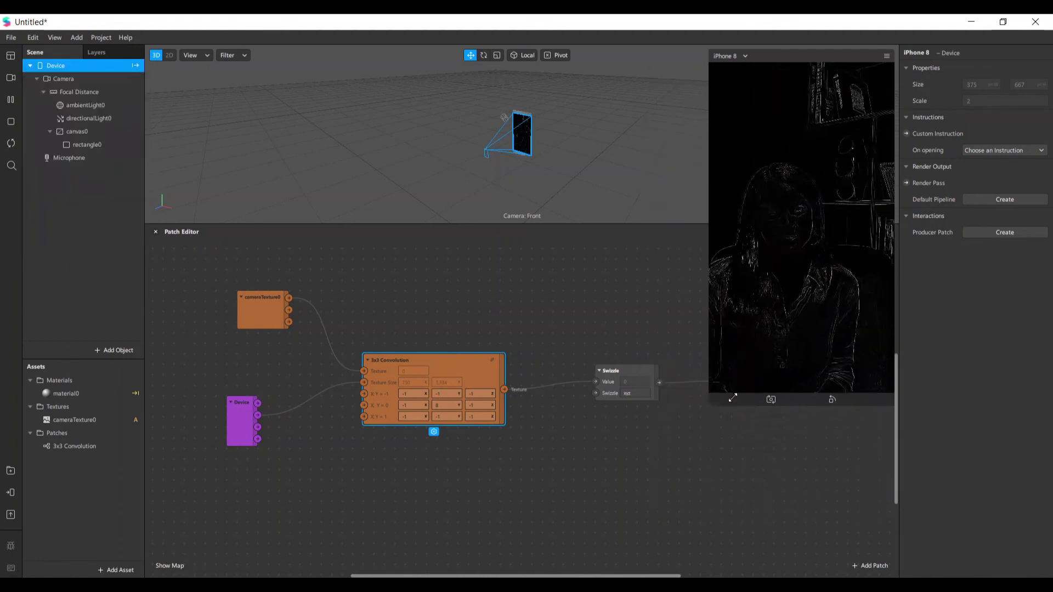
- Insert a Divide patch between the Device size and the convolution's Texture Size
click(357, 381)
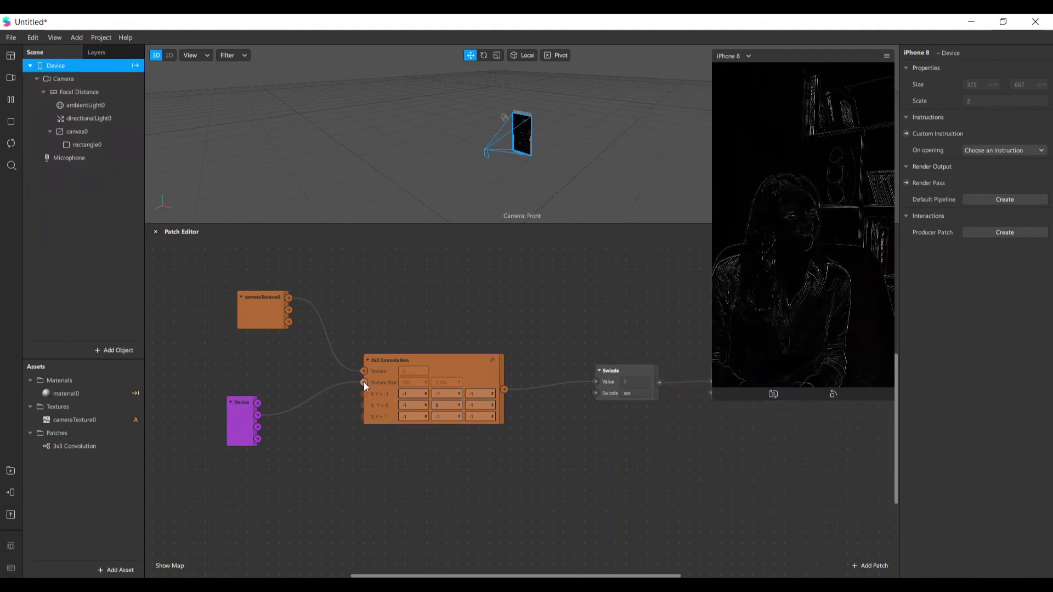
click(364, 383)
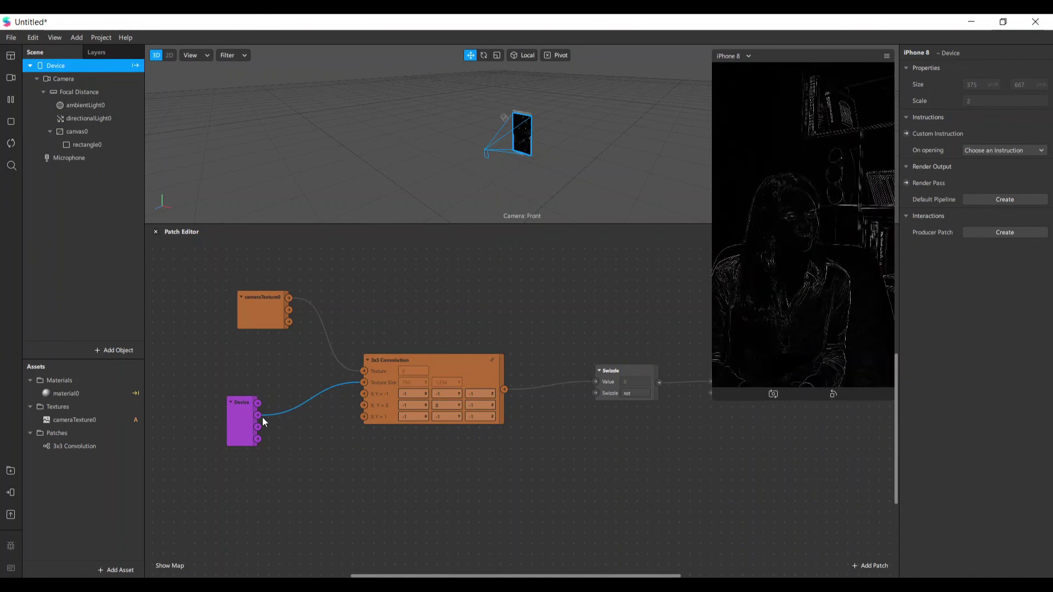
click(219, 402)
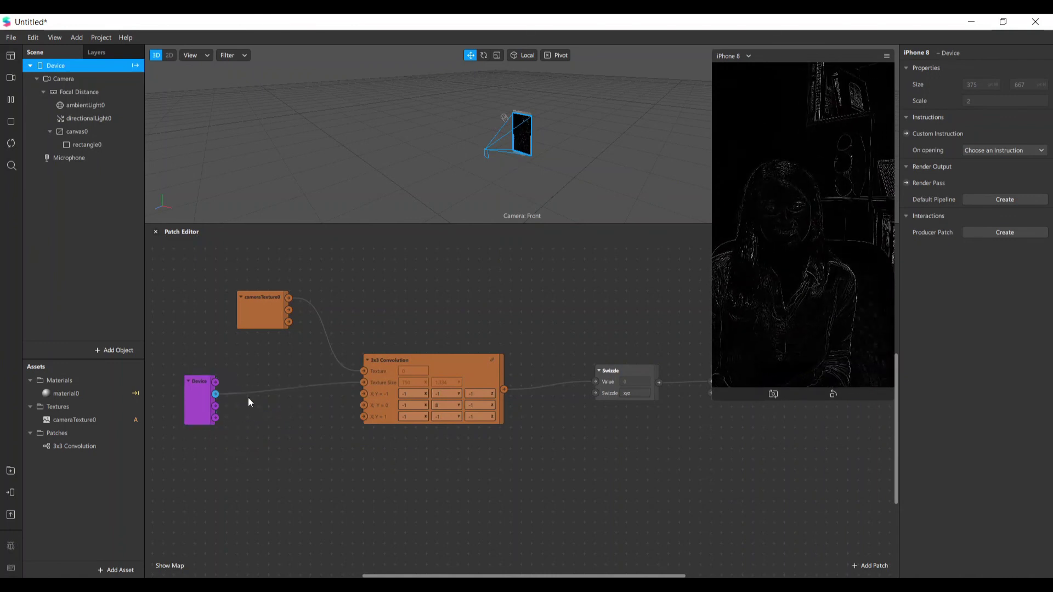
right_click(275, 406)
text(div)
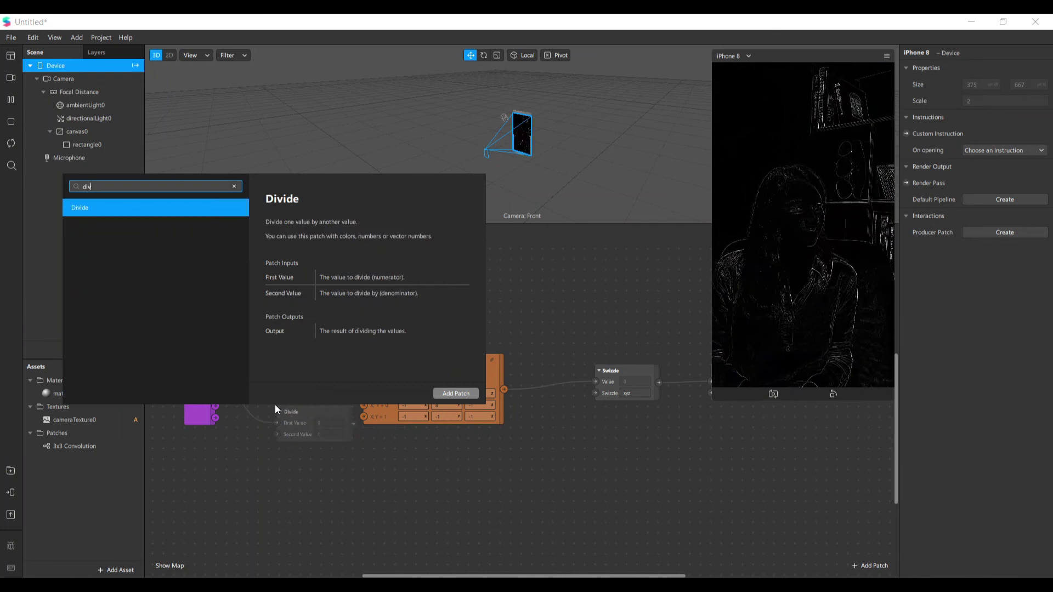
key(Return)
drag(280, 408, 271, 377)
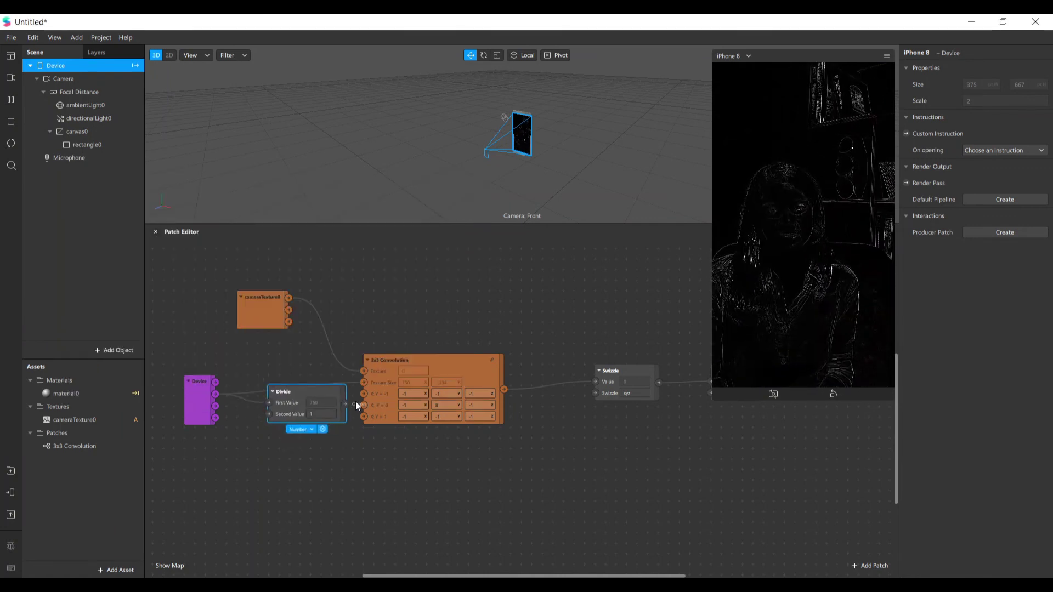
drag(324, 402, 323, 391)
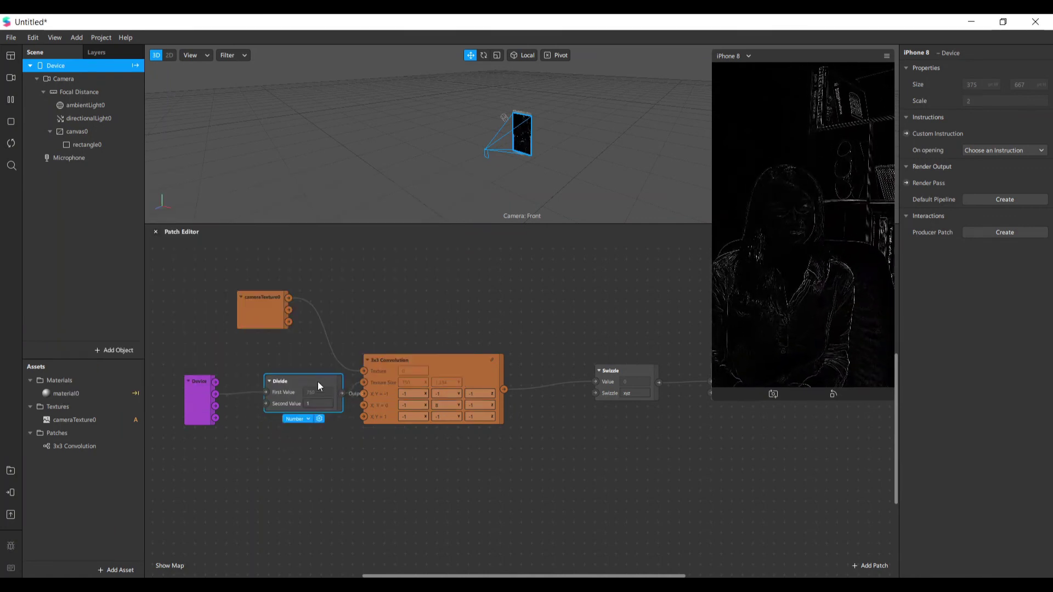
- Set the Divide Second Value to 2, compare in the preview, then change it to 3
click(307, 404)
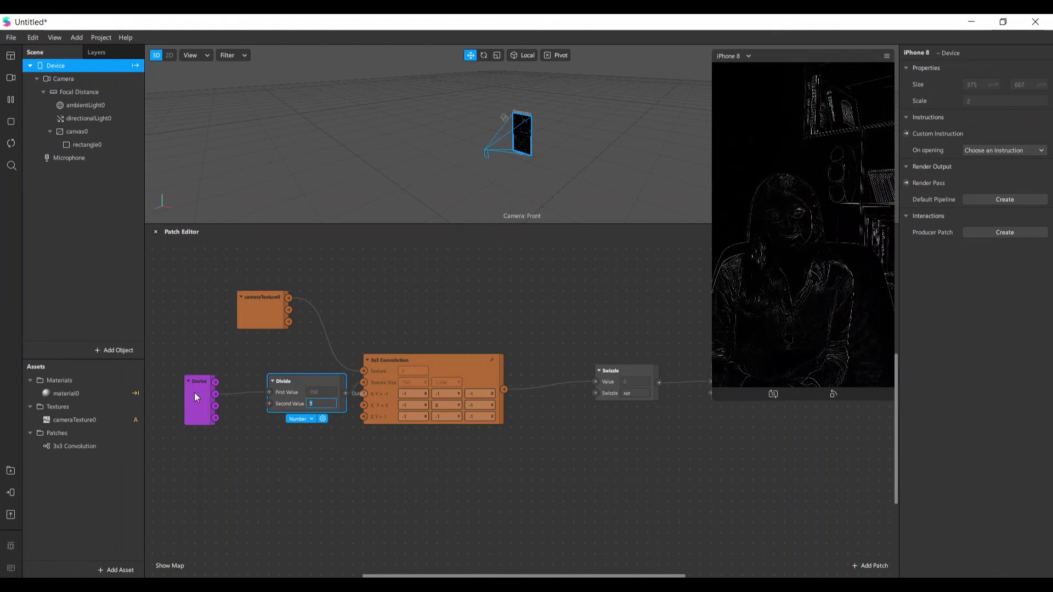
text(2)
key(Return)
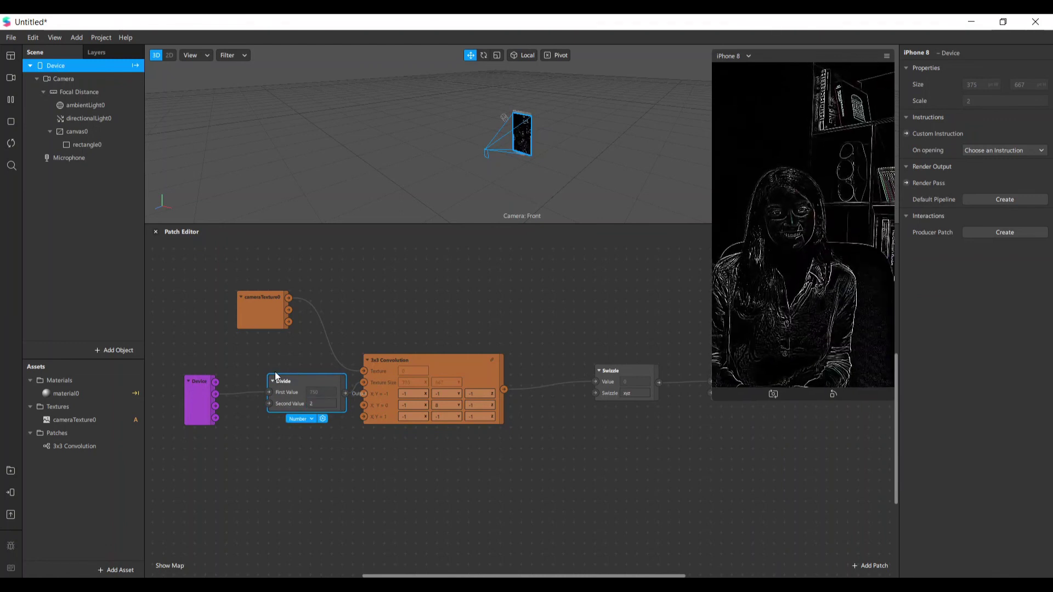
drag(718, 406, 640, 489)
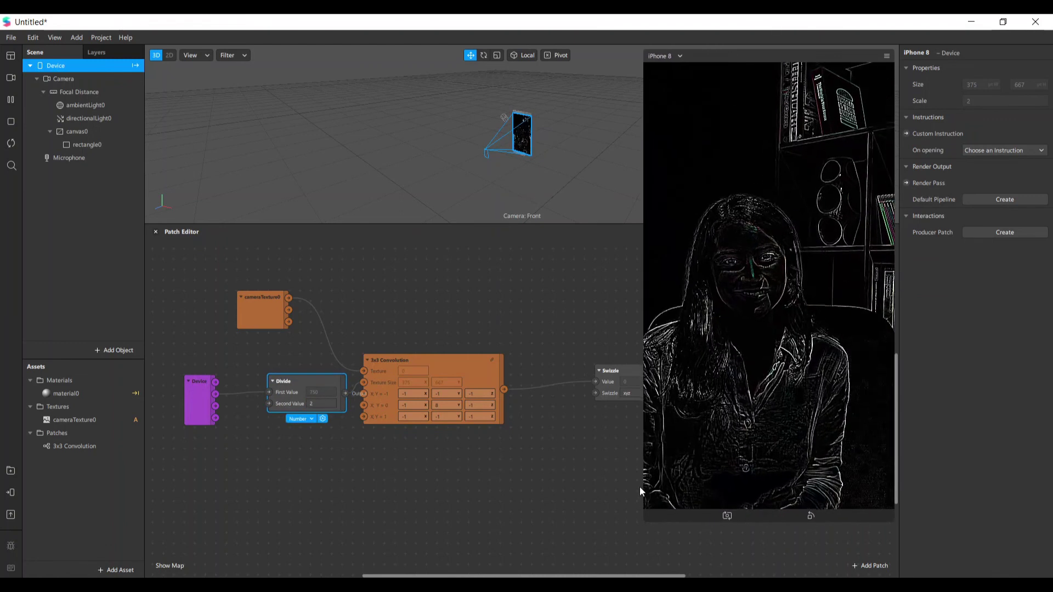
click(308, 403)
text(3)
key(Return)
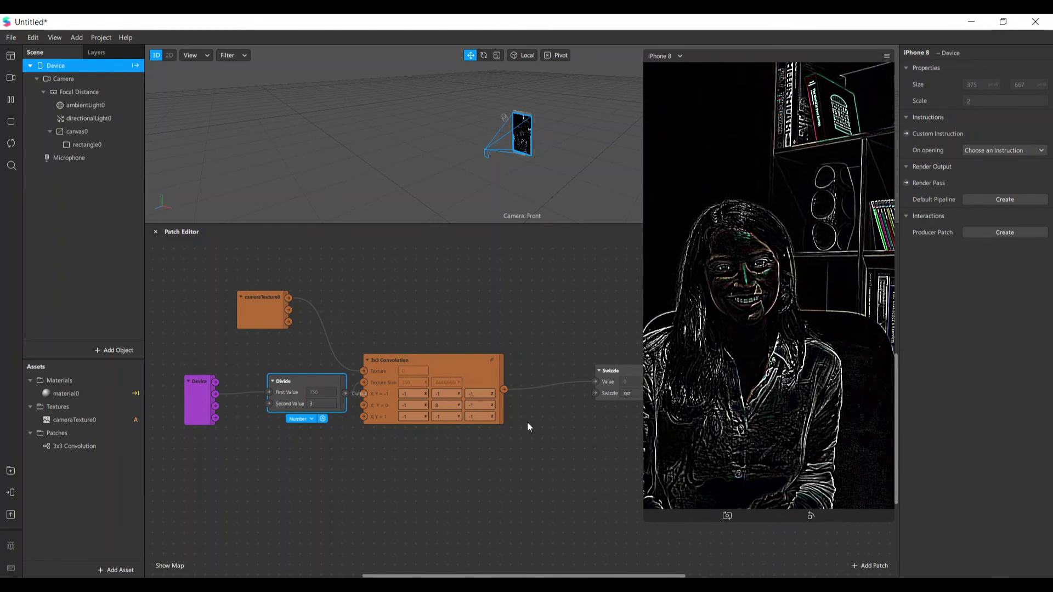
click(659, 356)
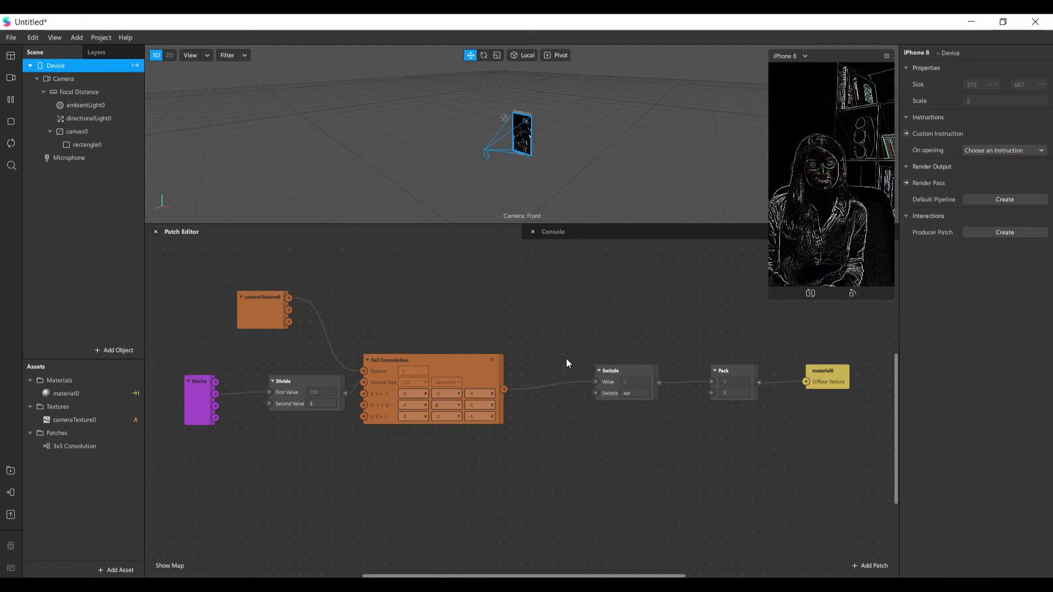
- Change the Swizzle channel text to 0g0 so only green edges show
click(635, 394)
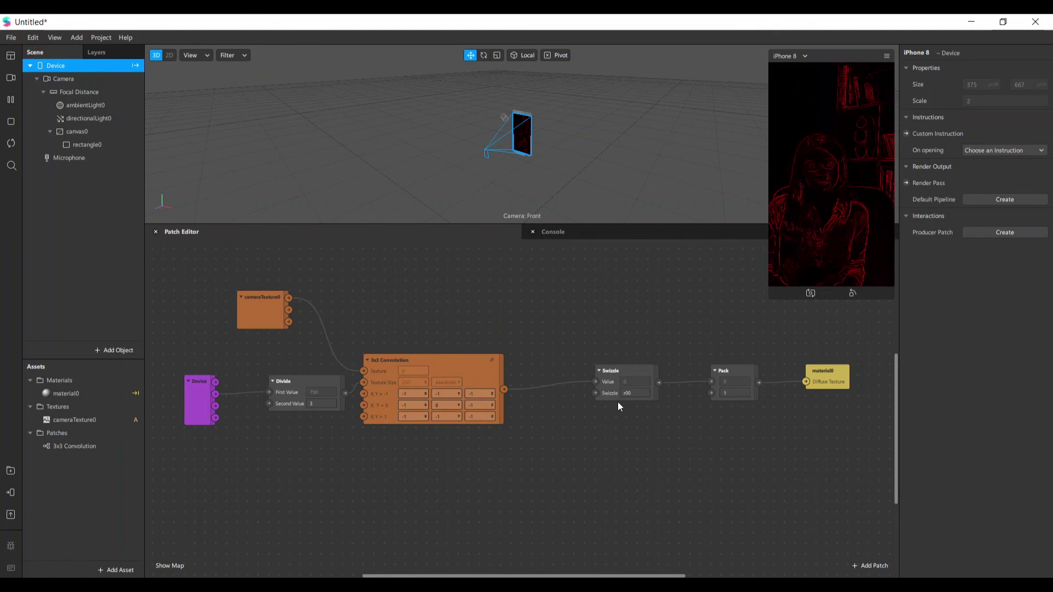
scroll(684, 438, up, 5)
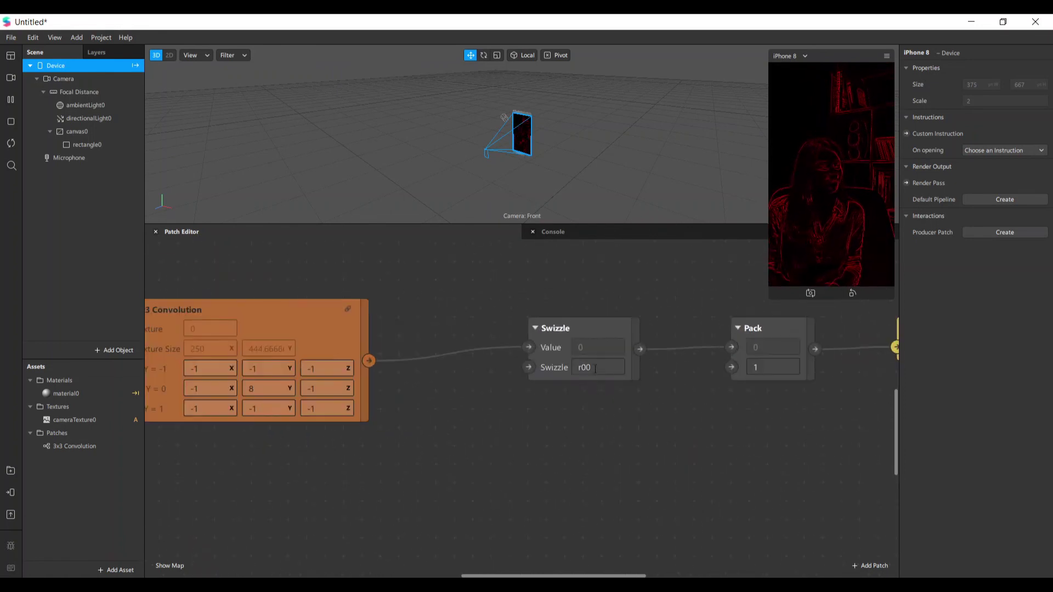
drag(603, 346, 598, 362)
click(580, 387)
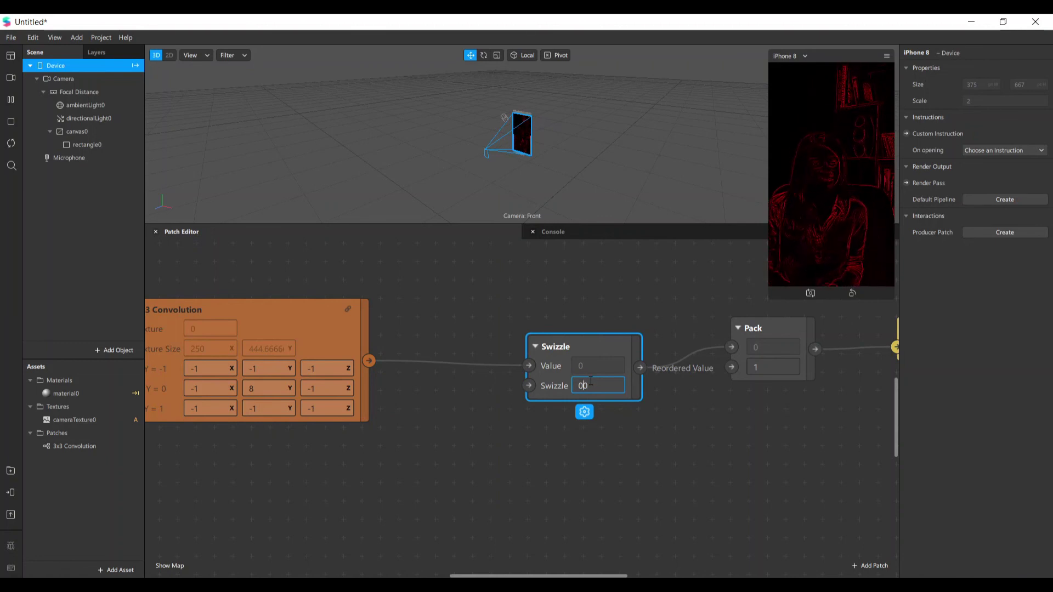
click(635, 458)
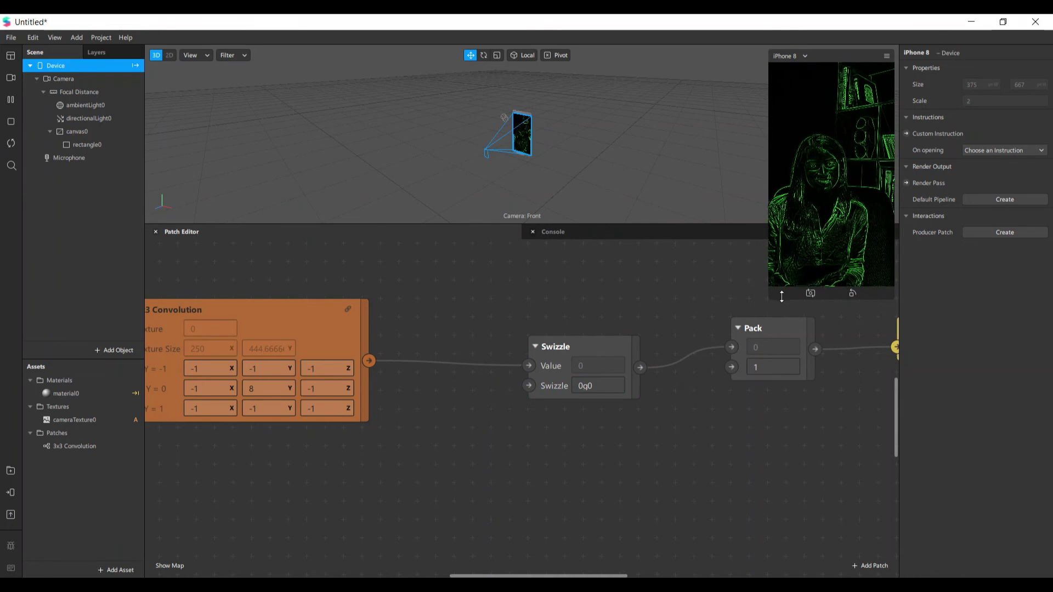
- Check the green edges in an enlarged preview, then switch to the Wikipedia kernel page
drag(772, 297, 720, 344)
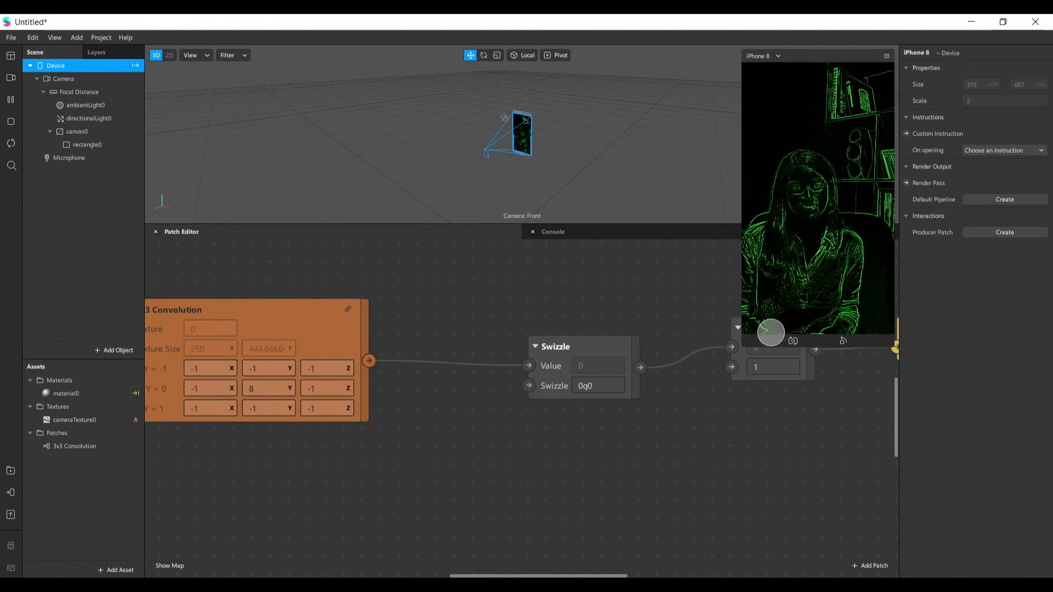
click(744, 345)
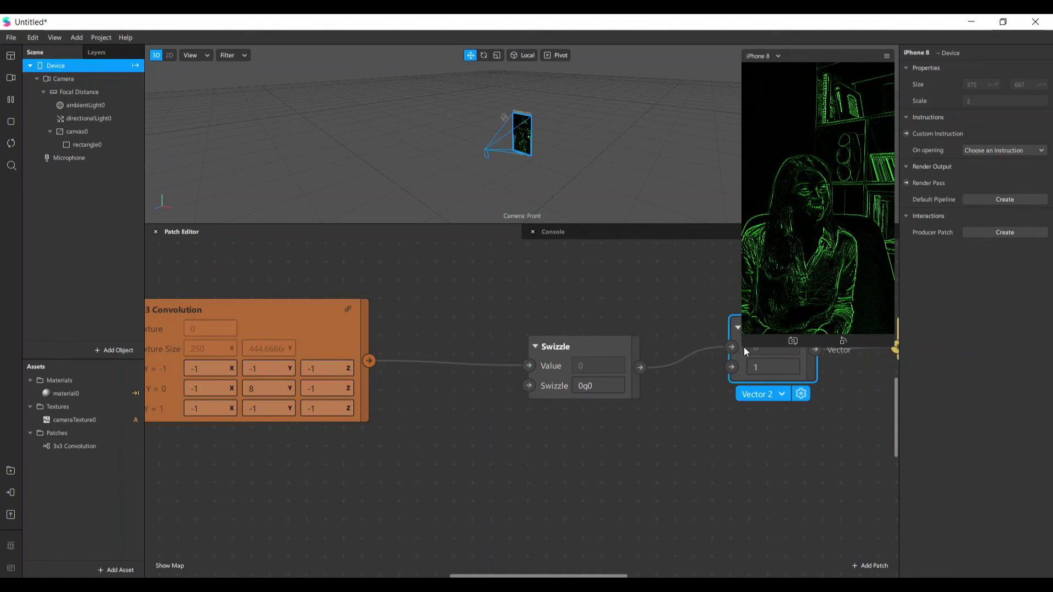
drag(745, 345, 704, 413)
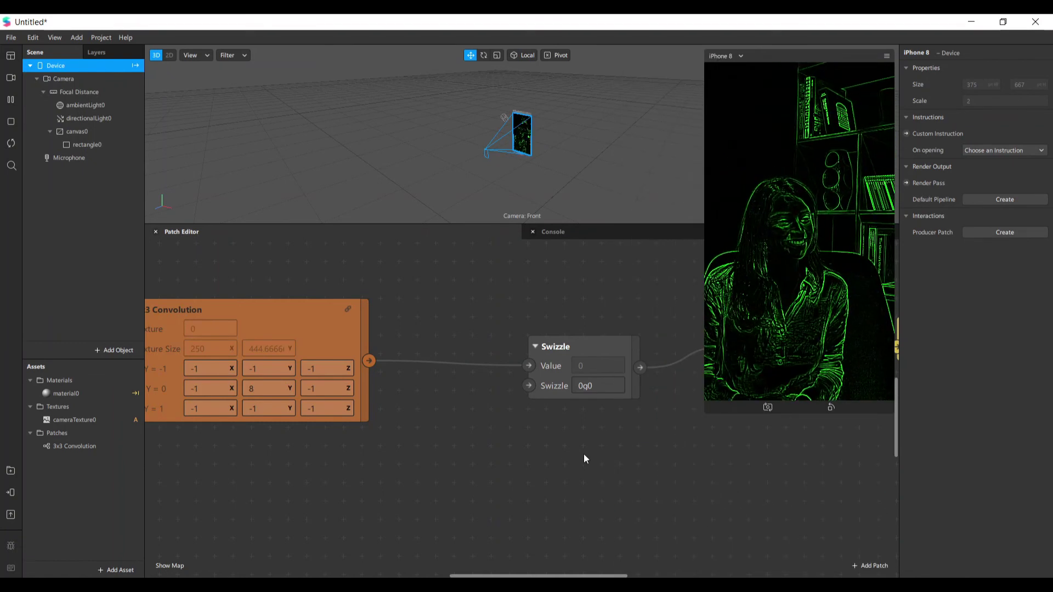
scroll(464, 466, down, 2)
drag(541, 575, 522, 553)
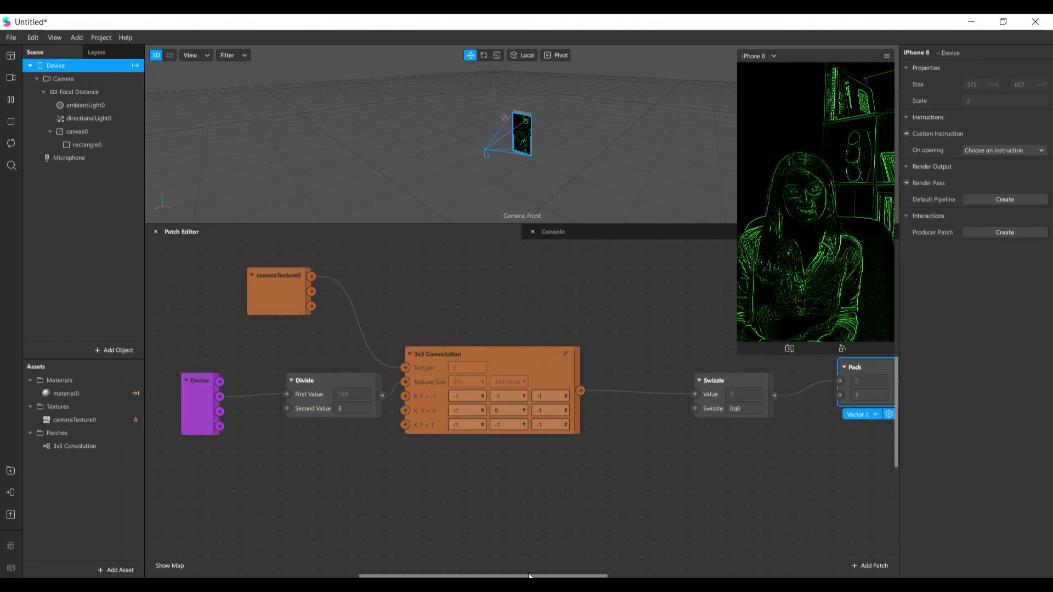
drag(537, 365, 562, 352)
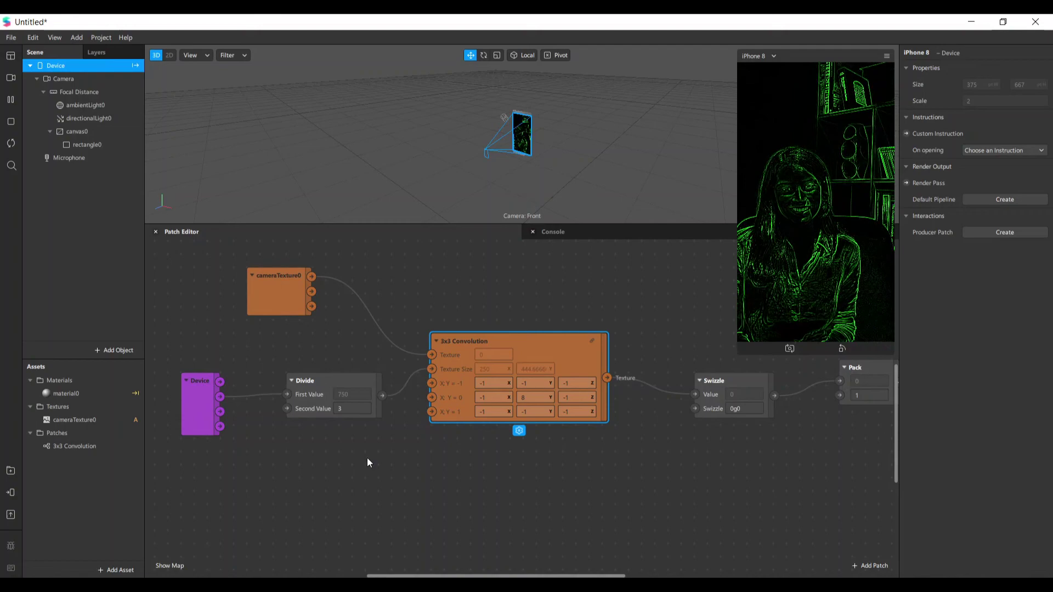
key(alt+Tab)
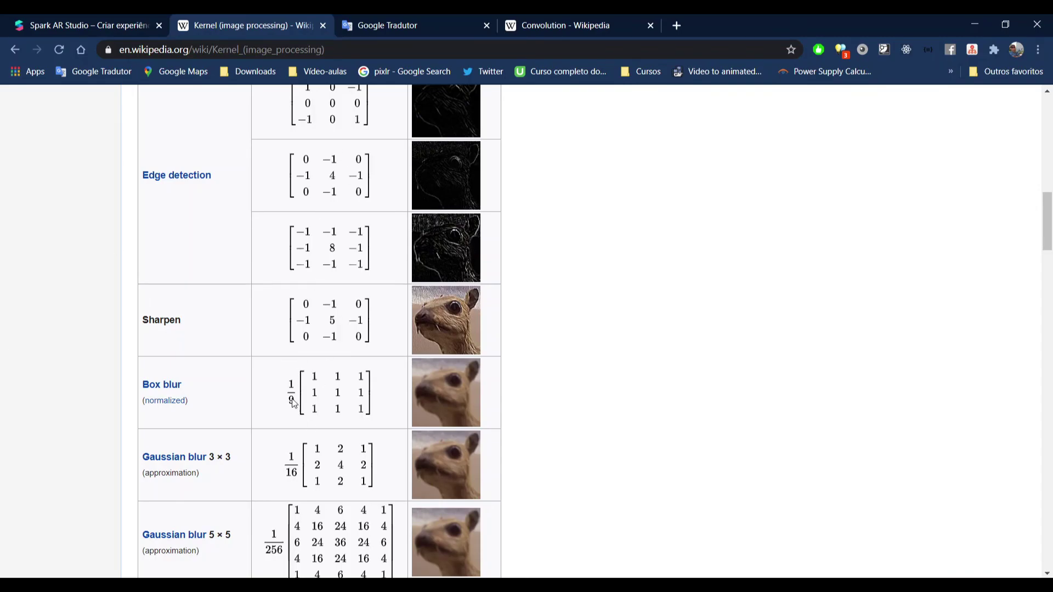
- Return from Wikipedia's edge-detection kernels to the Spark AR Studio project
key(alt+Tab)
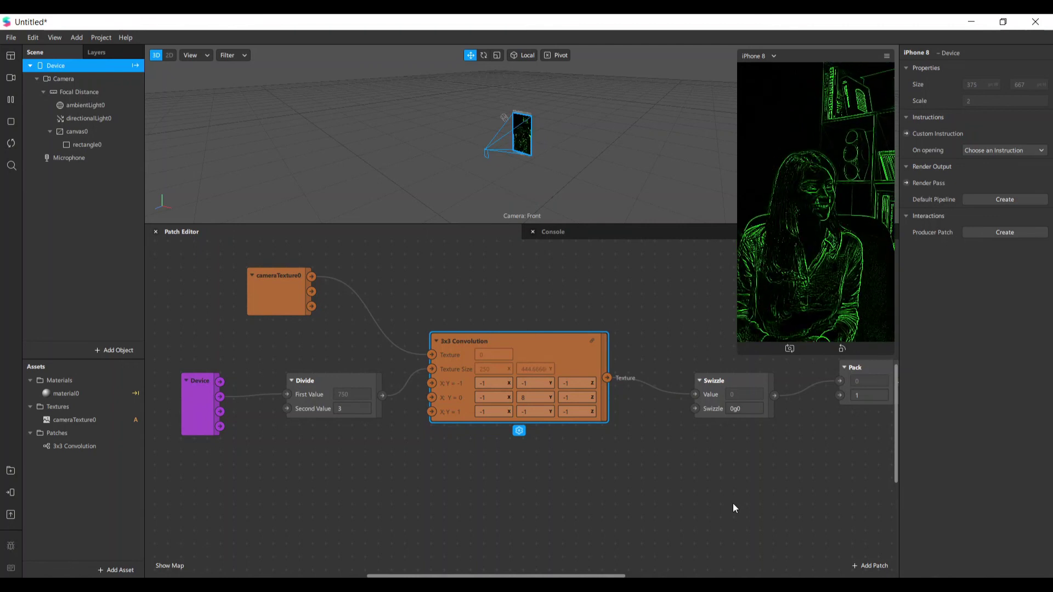
- Enlarge the simulator preview to inspect the woman and bookshelves outlined in green
drag(742, 352, 737, 391)
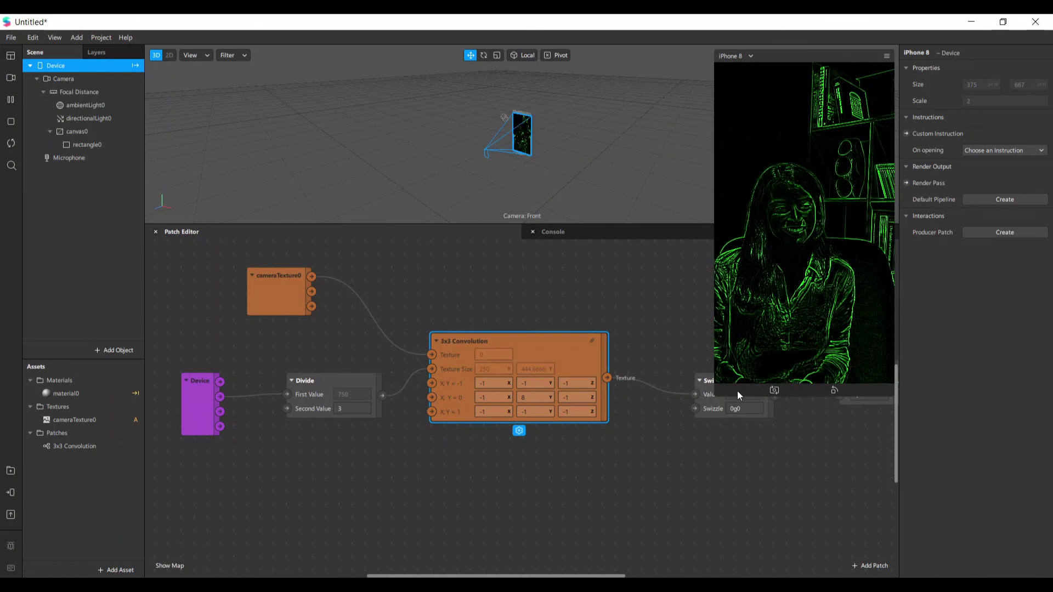